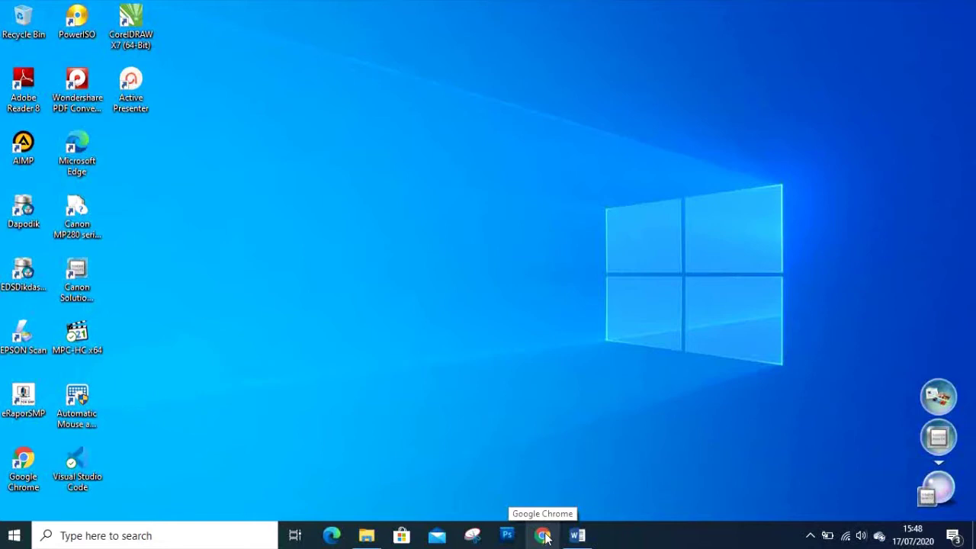
Open Google Drive in Chrome through the Google apps of the signed-in account
{"action": "left_click", "coordinate": [545, 536]}
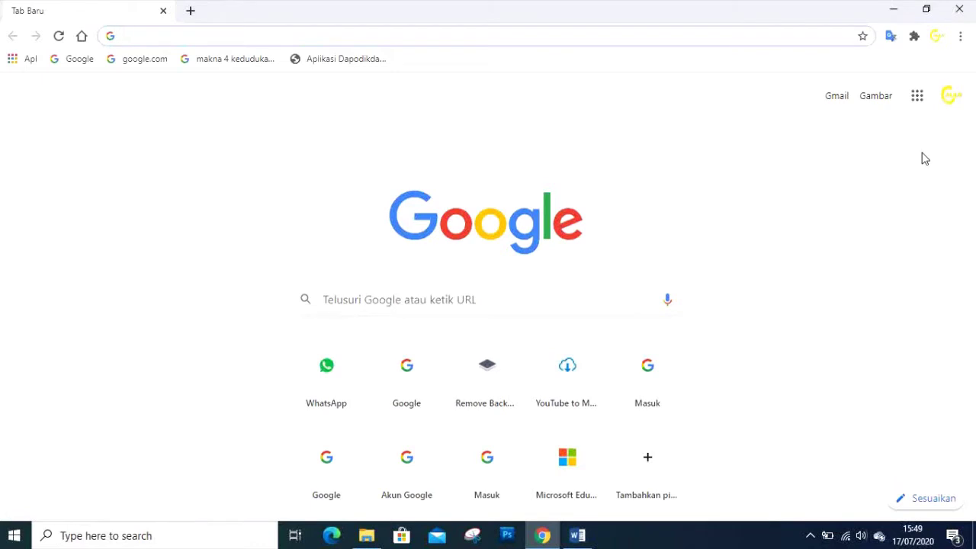
{"action": "left_click", "coordinate": [954, 100]}
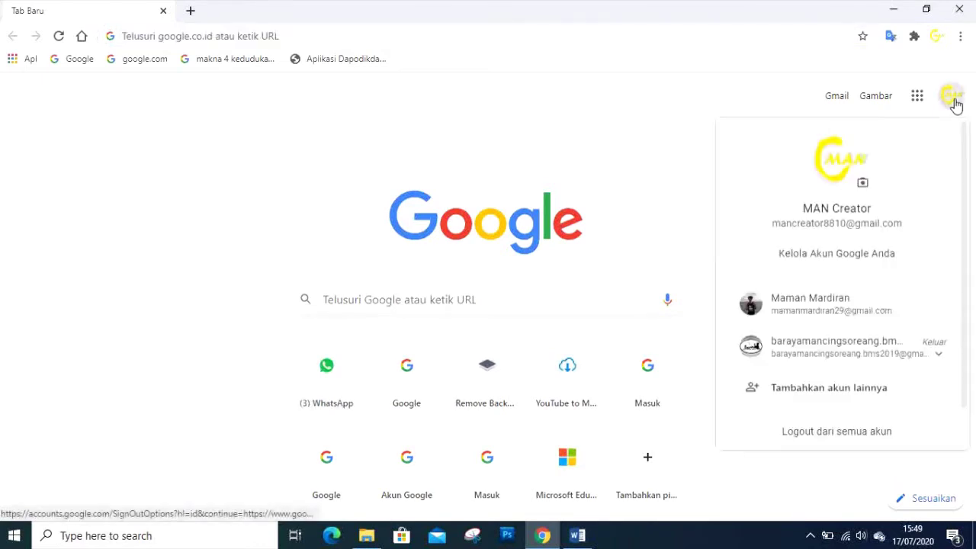
{"action": "left_click", "coordinate": [678, 163]}
{"action": "left_click", "coordinate": [912, 100]}
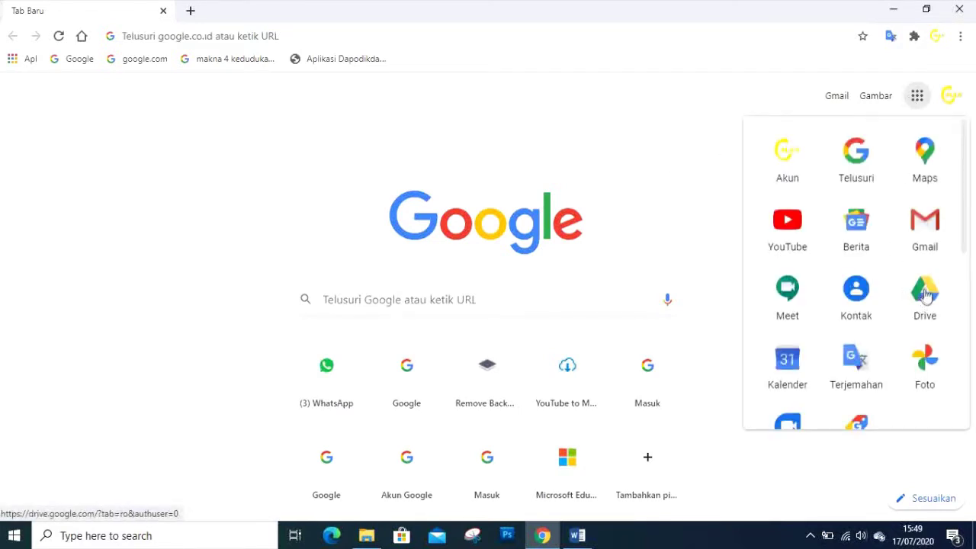
{"action": "left_click", "coordinate": [912, 106]}
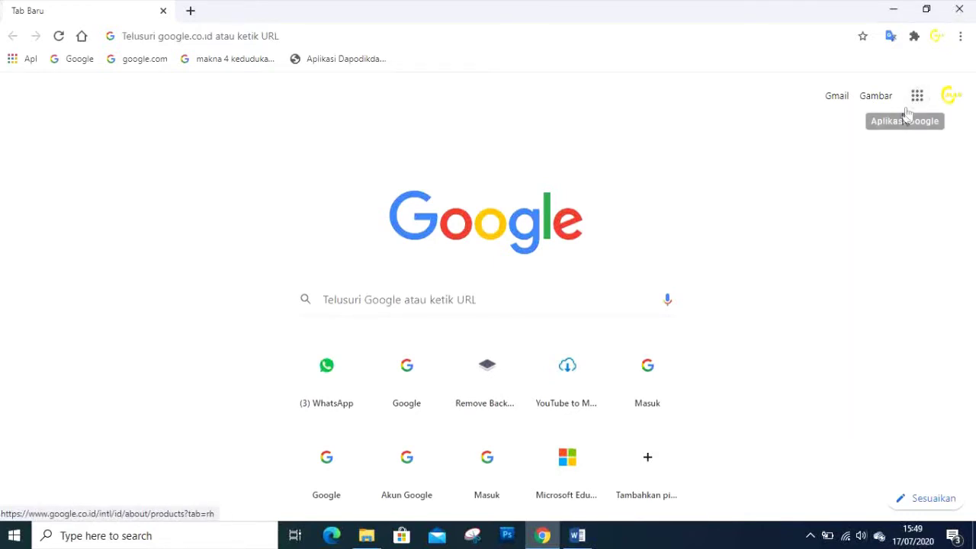
{"action": "left_click", "coordinate": [917, 107]}
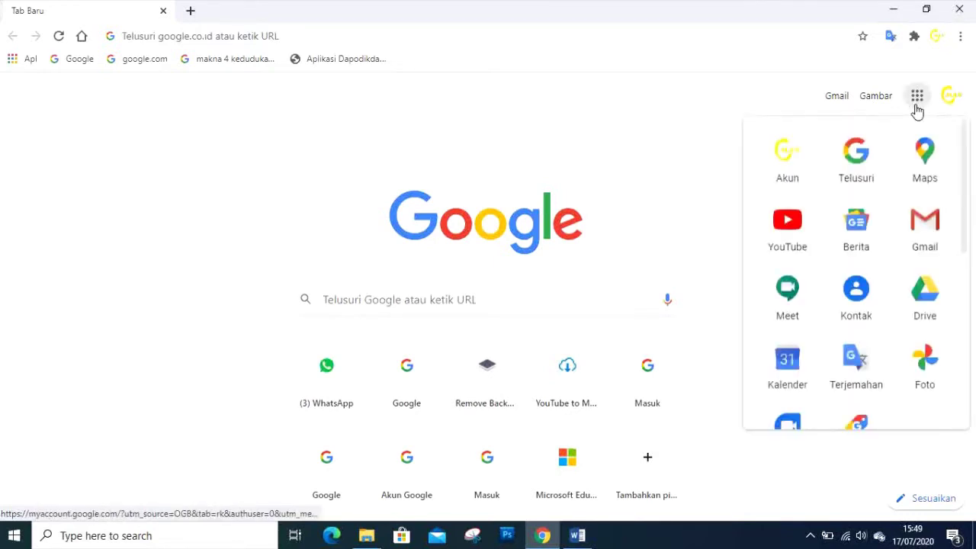
{"action": "left_click", "coordinate": [927, 299]}
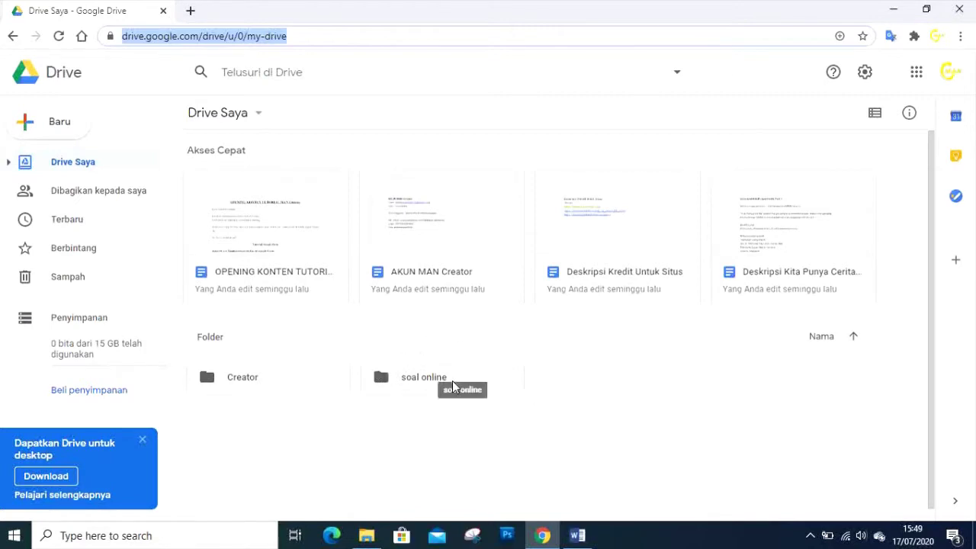
{"action": "left_click", "coordinate": [60, 127]}
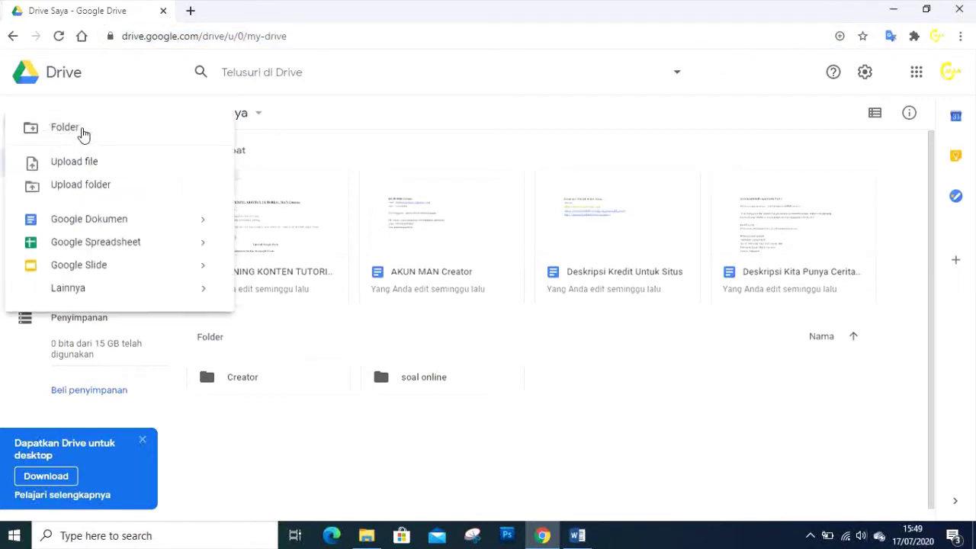
{"action": "left_click", "coordinate": [81, 134]}
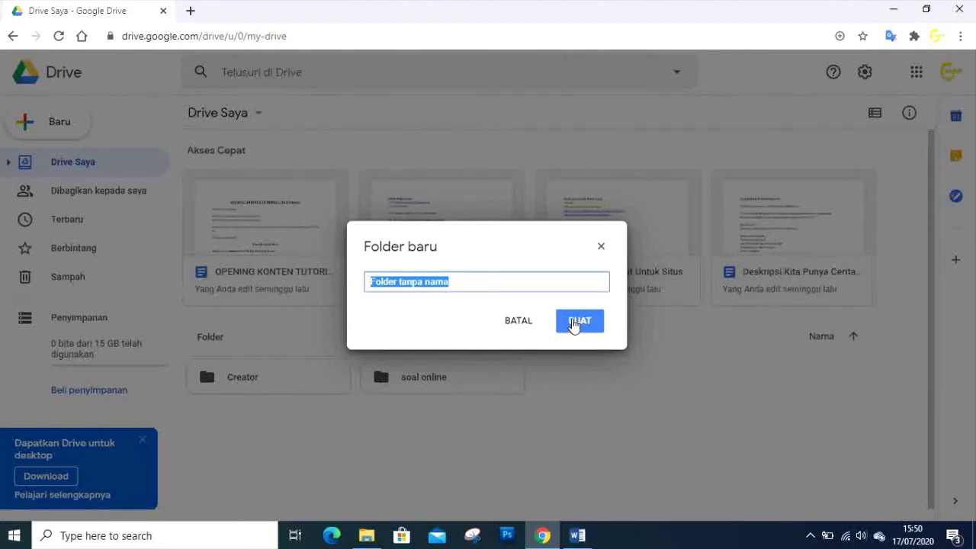
{"action": "left_click", "coordinate": [601, 245]}
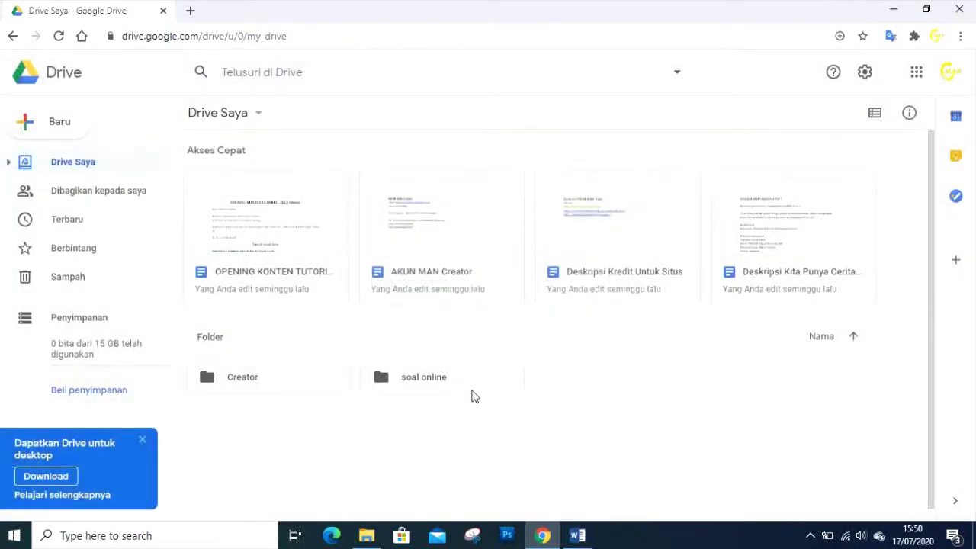
Open the "soal online" folder, create a blank Google Form in it and dismiss the introductory tip
{"action": "left_click", "coordinate": [428, 385]}
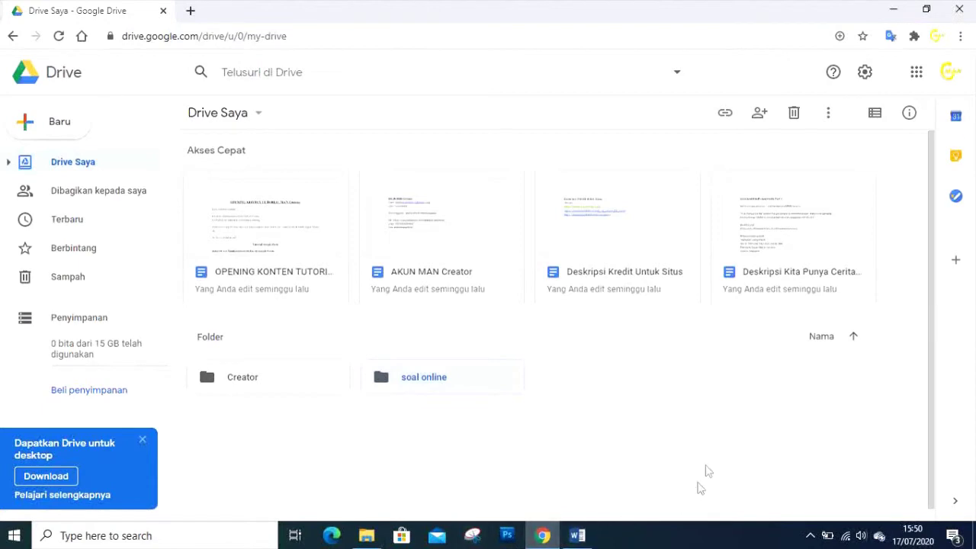
{"action": "double_click", "coordinate": [465, 382]}
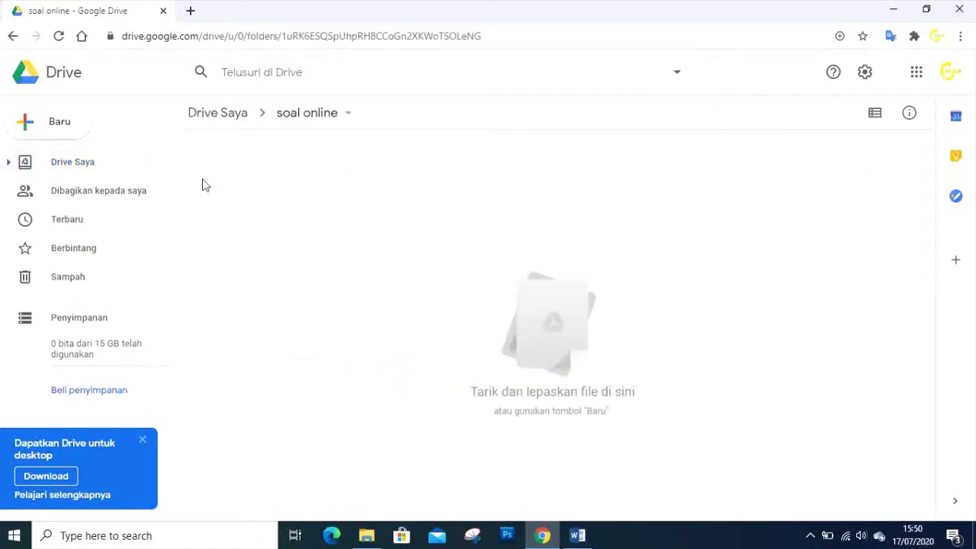
{"action": "left_click", "coordinate": [51, 128]}
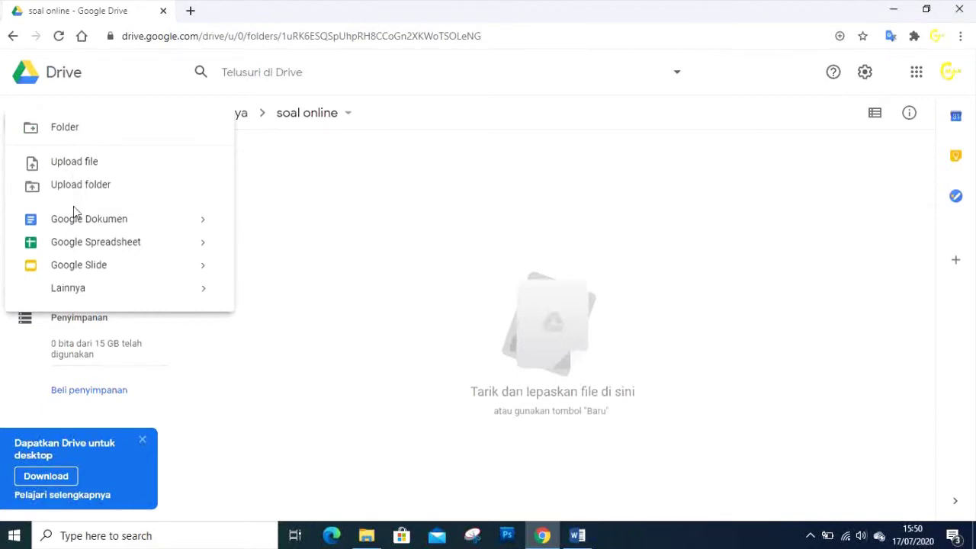
{"action": "mouse_move", "coordinate": [78, 287]}
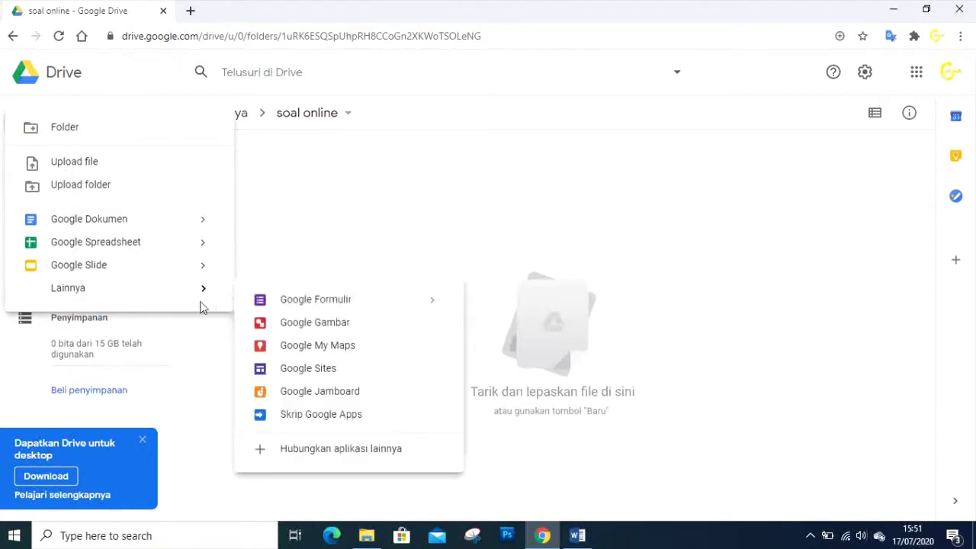
{"action": "mouse_move", "coordinate": [432, 305]}
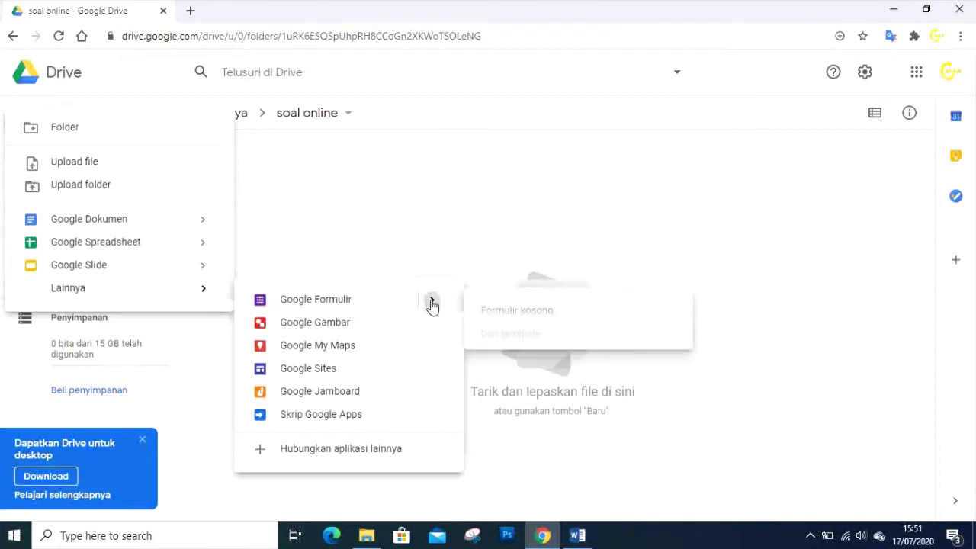
{"action": "left_click", "coordinate": [521, 319]}
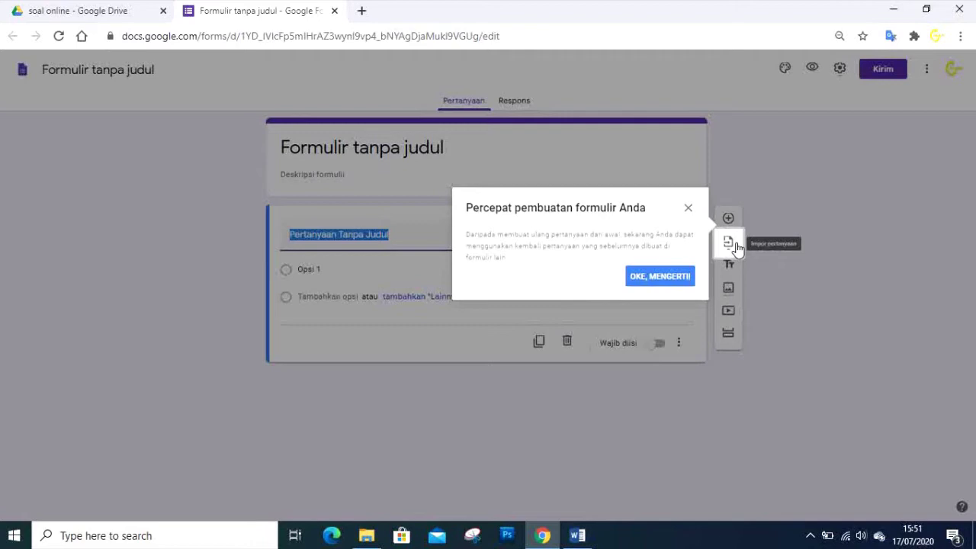
{"action": "left_click", "coordinate": [665, 278]}
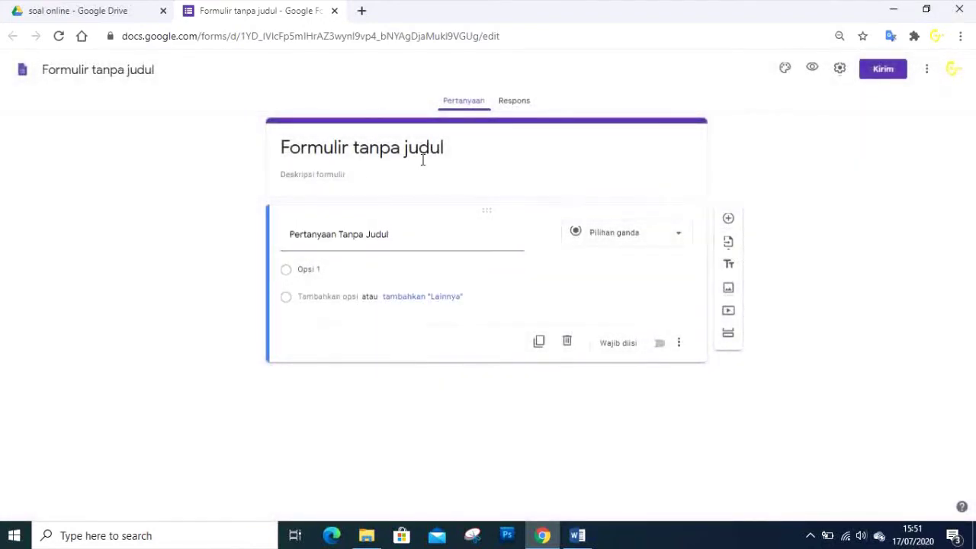
Title the form "Penilaian Harian" and enter "isi data anda" as its description
{"action": "left_click", "coordinate": [315, 151]}
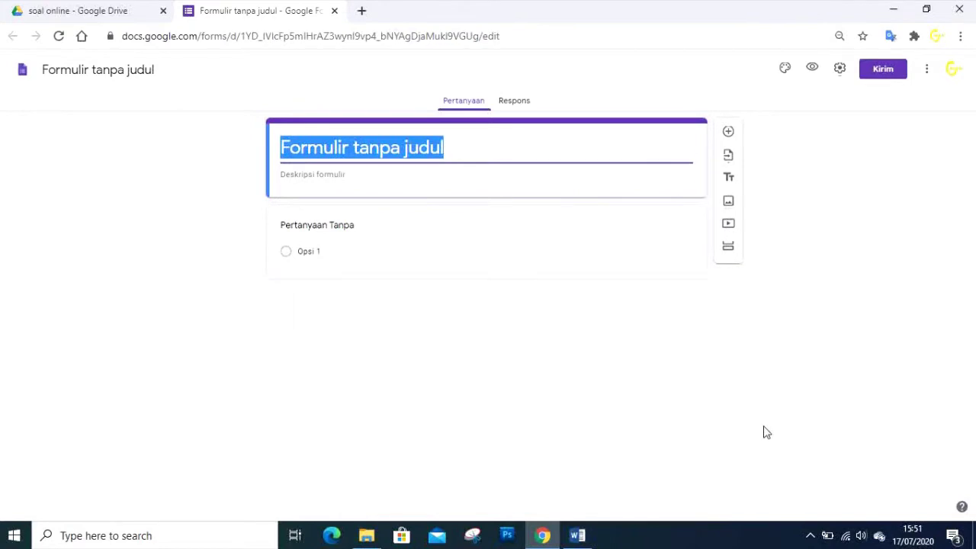
{"action": "type", "text": "Penilaian"}
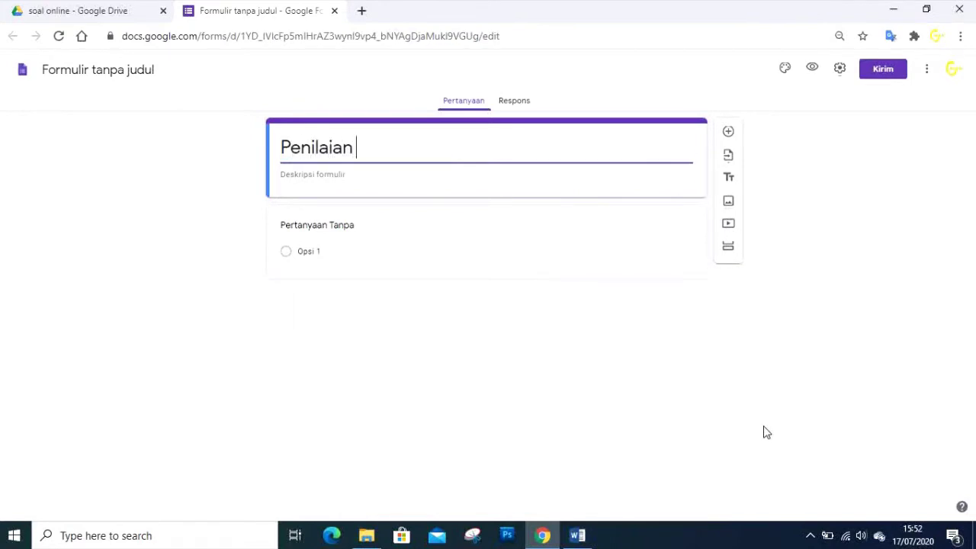
{"action": "type", "text": " Hae"}
{"action": "type", "text": "rian"}
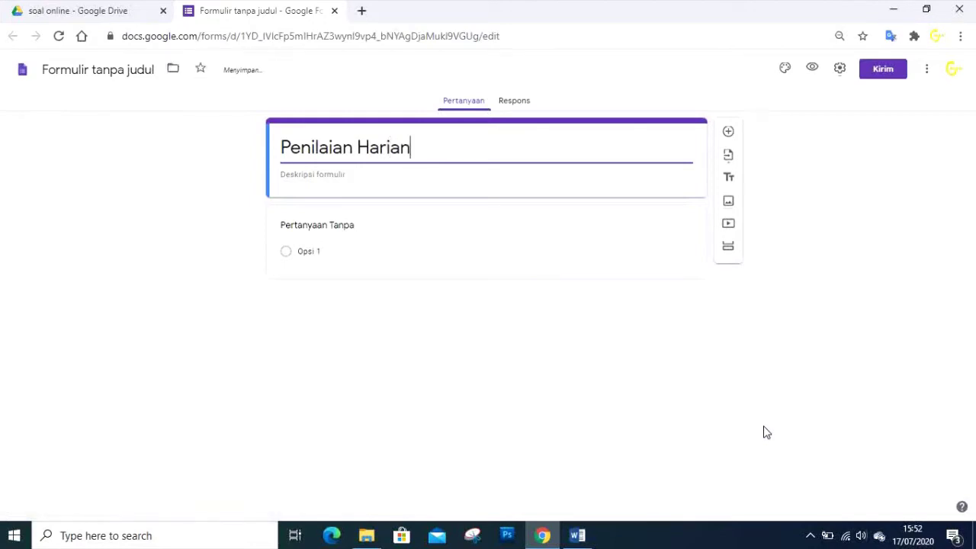
{"action": "left_click", "coordinate": [357, 174]}
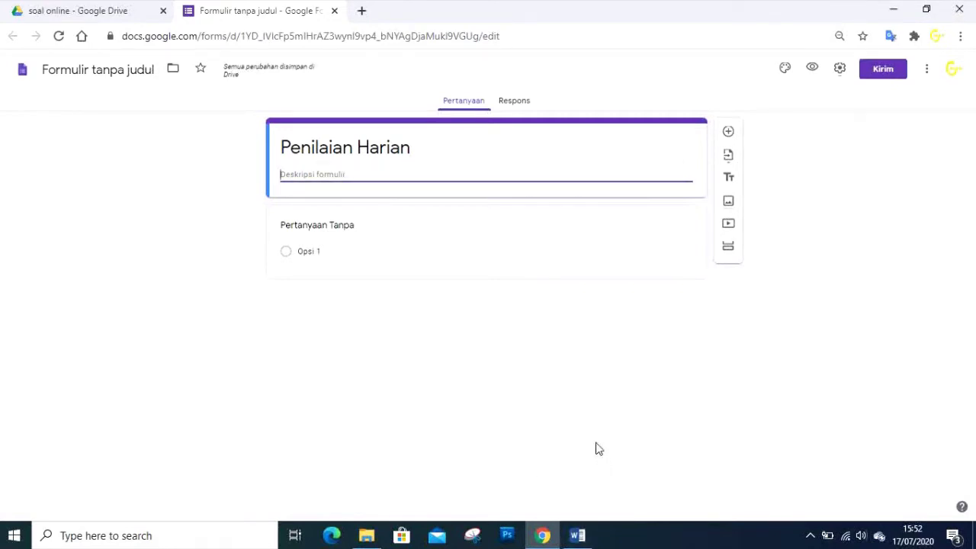
{"action": "type", "text": "isi data anda"}
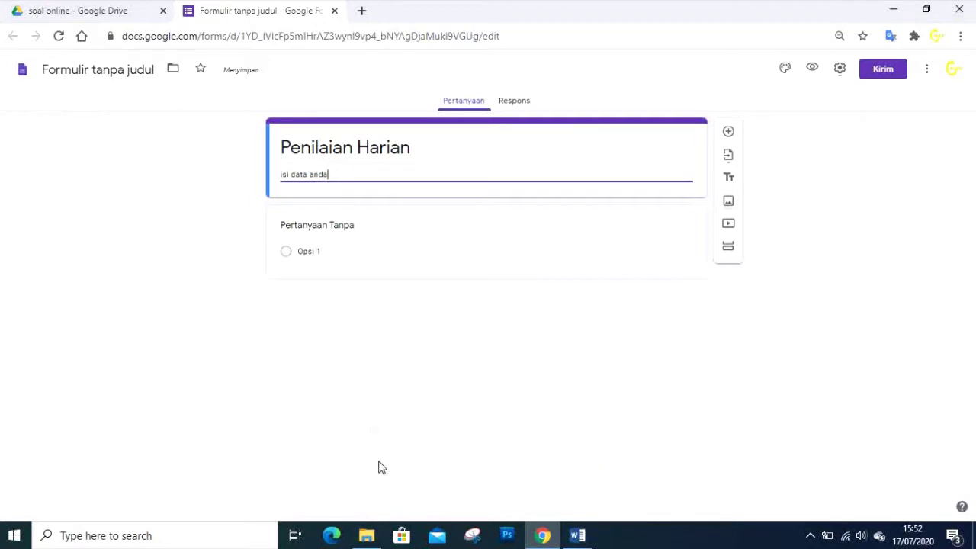
Turn the first question into a required short-answer question (Jawaban singkat) titled "Nama"
{"action": "left_click", "coordinate": [392, 245]}
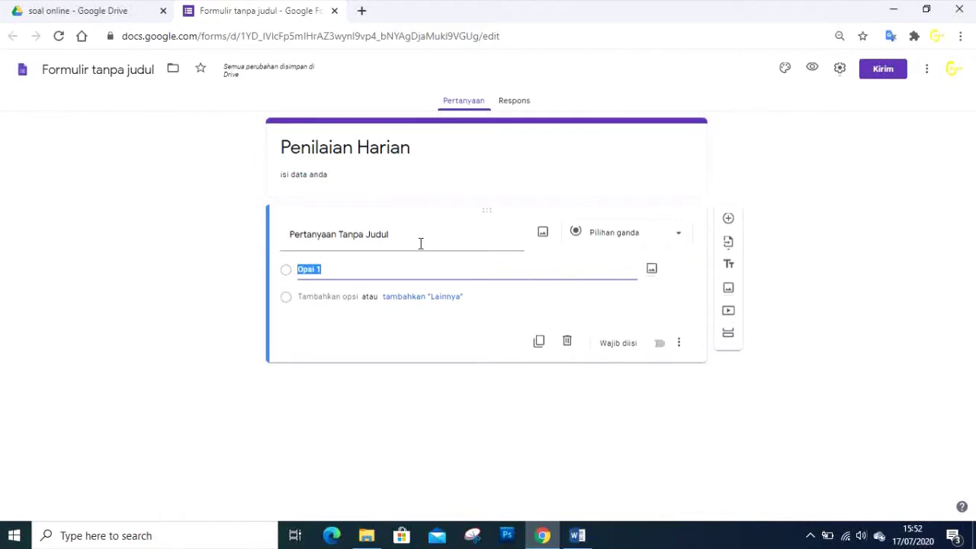
{"action": "left_click", "coordinate": [418, 237]}
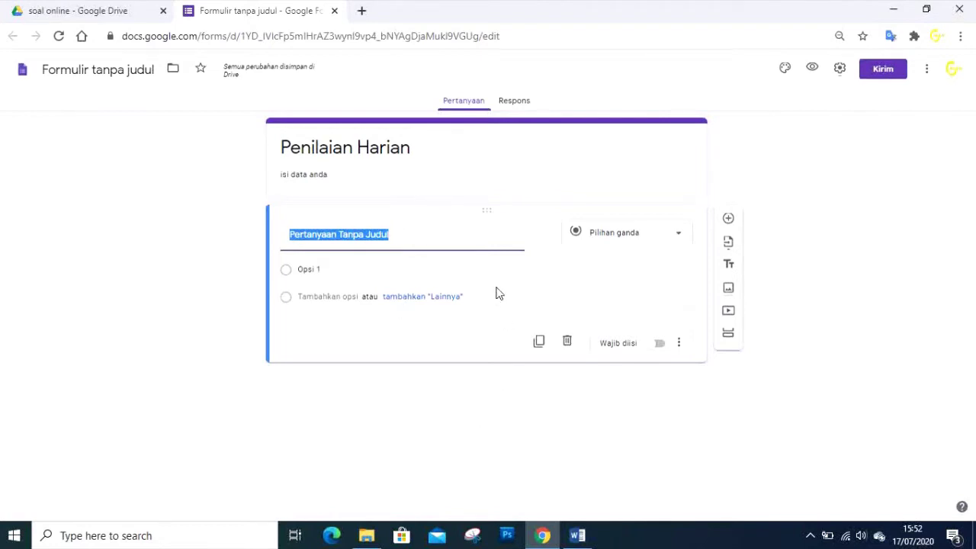
{"action": "type", "text": "Nama"}
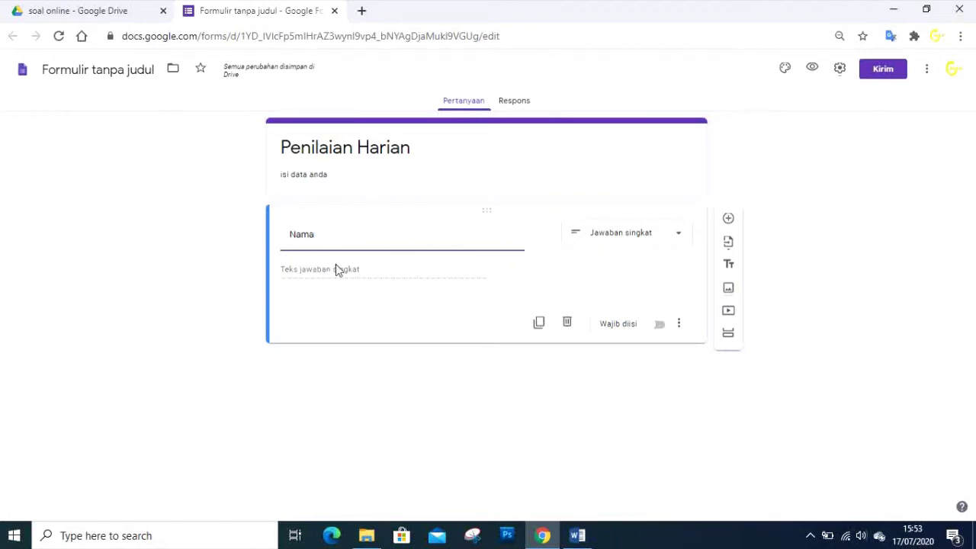
{"action": "left_click", "coordinate": [686, 237]}
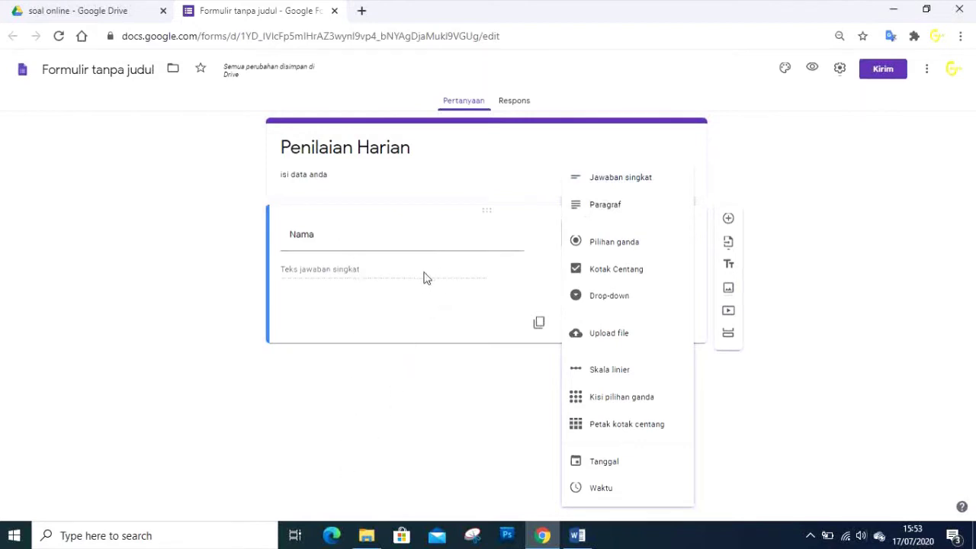
{"action": "left_click", "coordinate": [596, 183]}
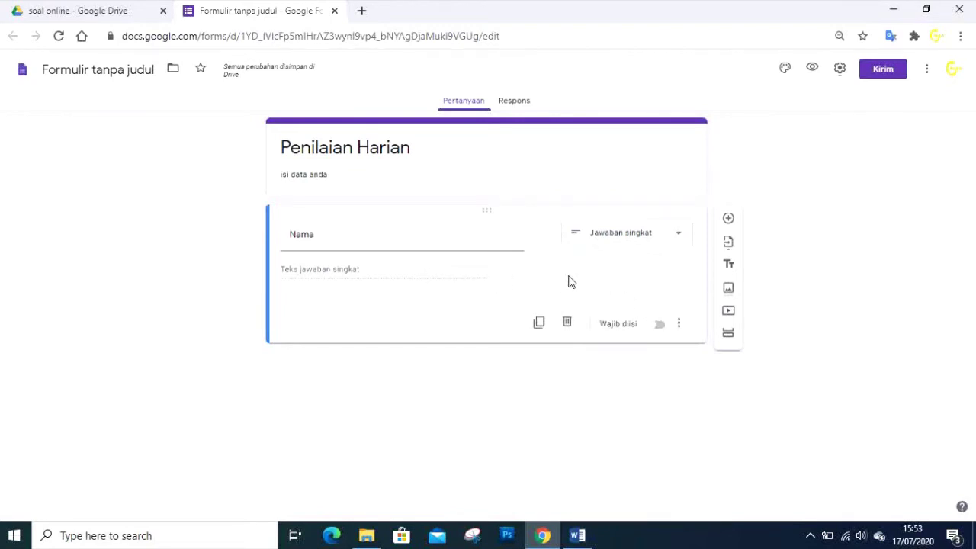
{"action": "left_click", "coordinate": [658, 325]}
{"action": "left_click", "coordinate": [729, 265]}
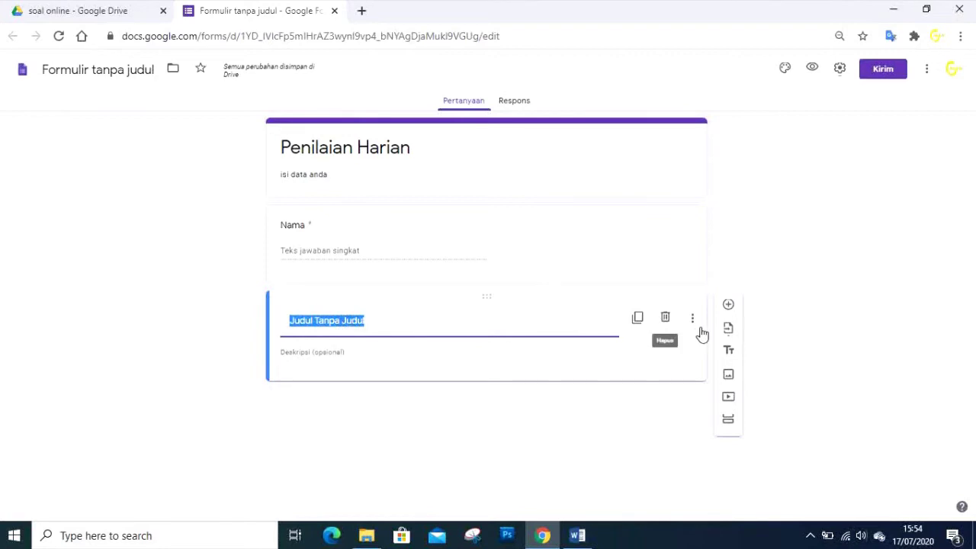
{"action": "left_click", "coordinate": [665, 319]}
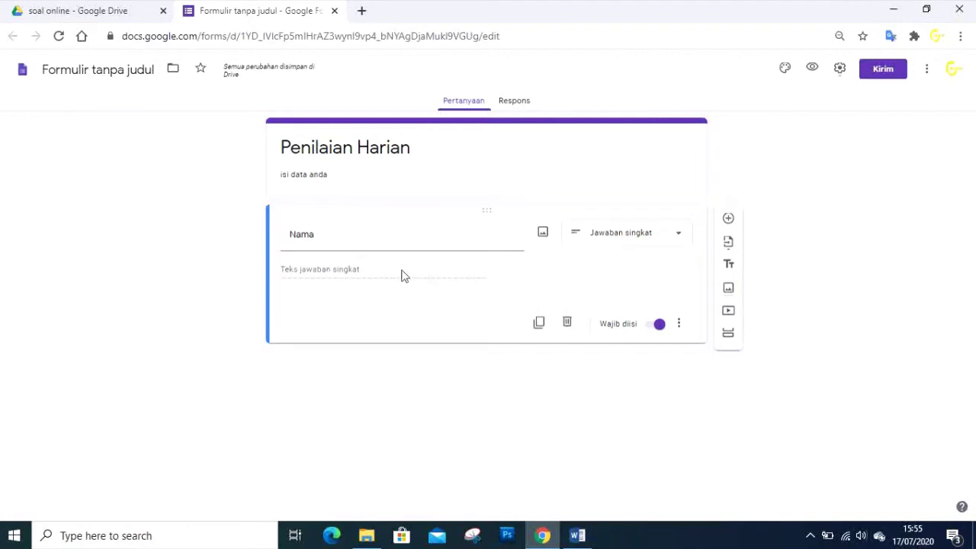
Add a second question titled "Kelas" below Nama and make it multiple choice (Pilihan ganda)
{"action": "left_click", "coordinate": [728, 220]}
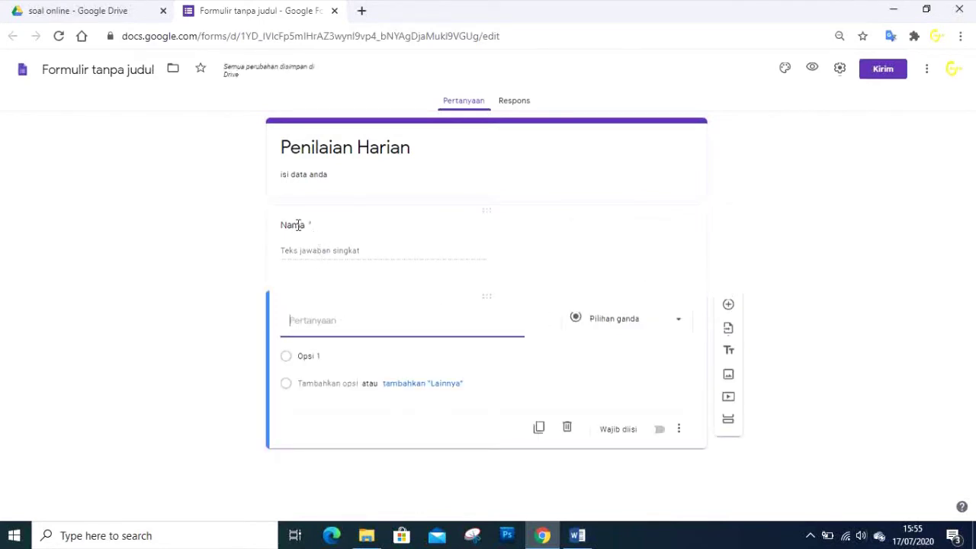
{"action": "type", "text": "Kelas"}
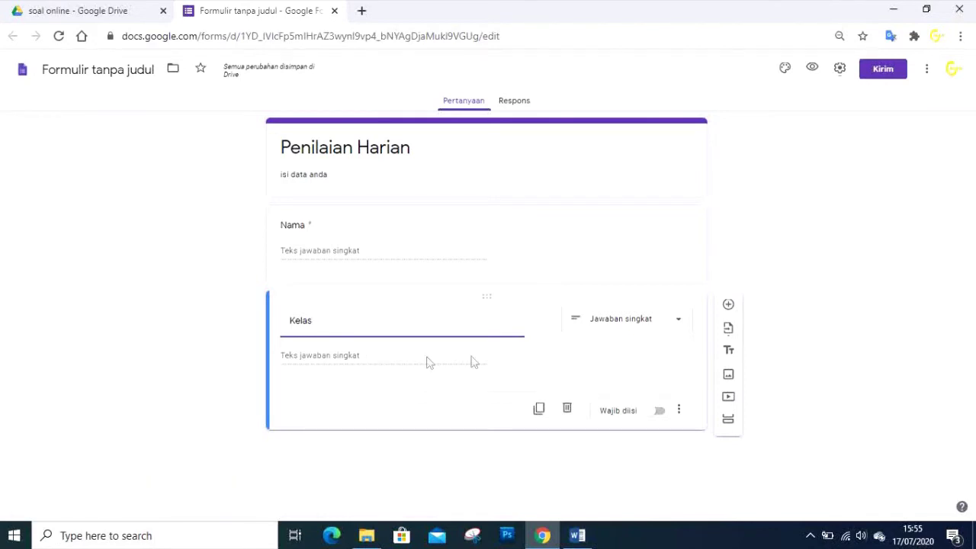
{"action": "left_click", "coordinate": [672, 326]}
{"action": "left_click", "coordinate": [636, 249]}
Enter X, XI and XII as the three answer options of the Kelas question
{"action": "left_click", "coordinate": [332, 357]}
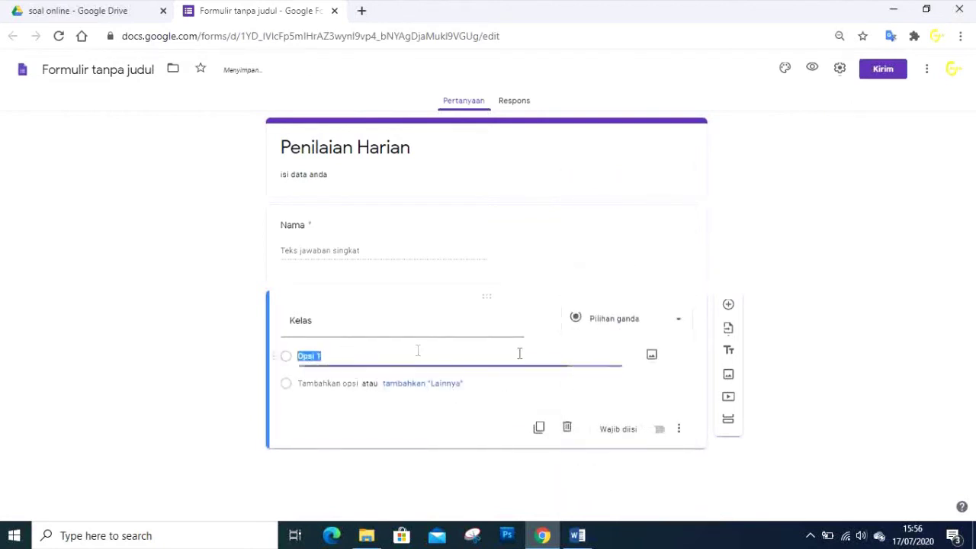
{"action": "type", "text": "X"}
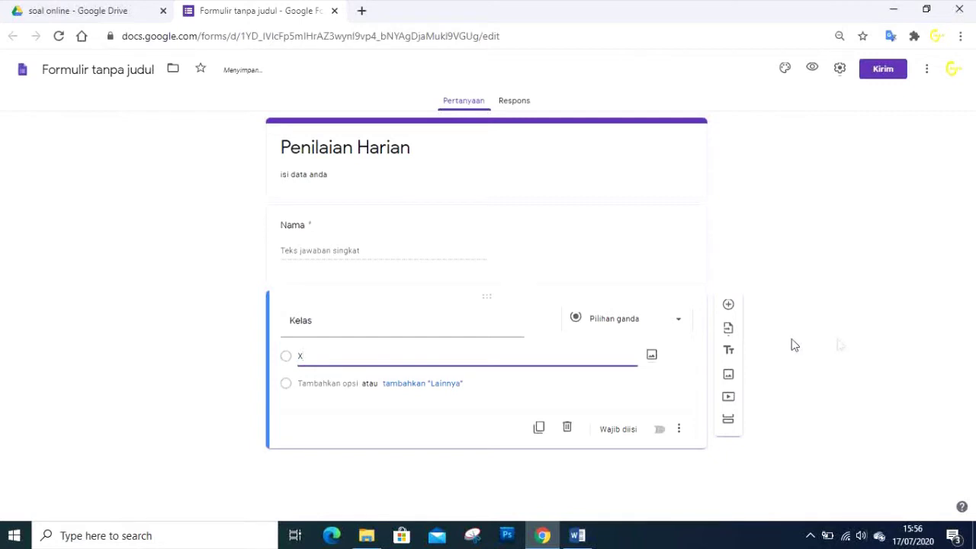
{"action": "left_click", "coordinate": [319, 383]}
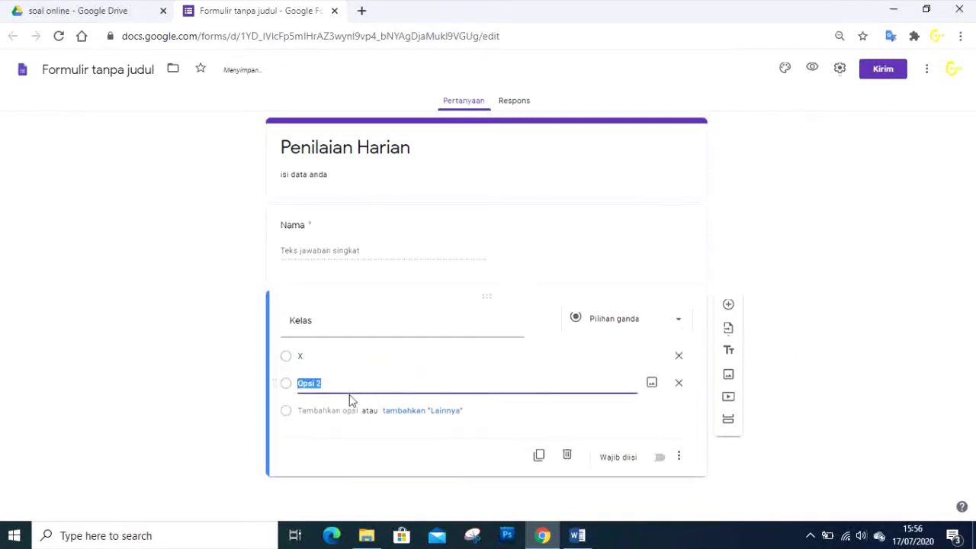
{"action": "type", "text": "XI"}
{"action": "left_click", "coordinate": [307, 412]}
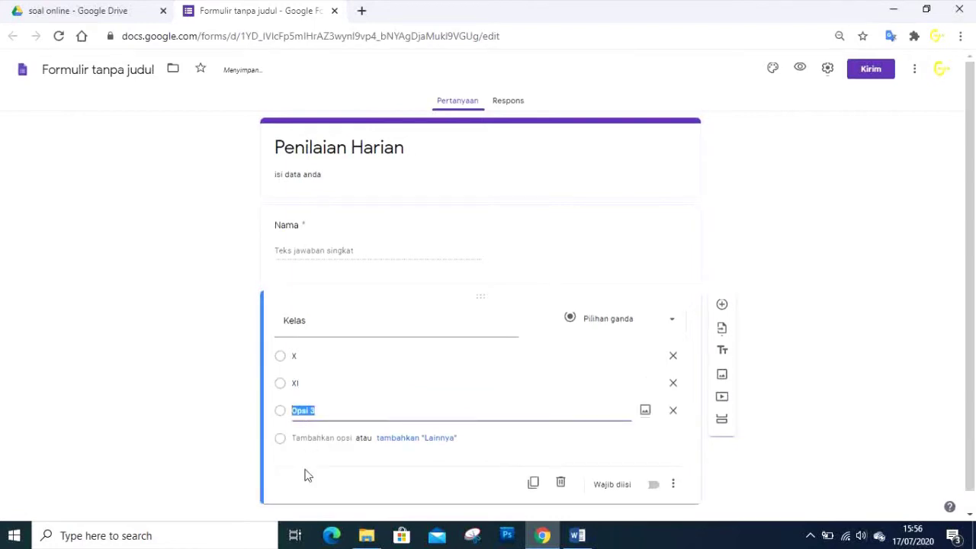
{"action": "type", "text": "XII"}
{"action": "left_click", "coordinate": [593, 436]}
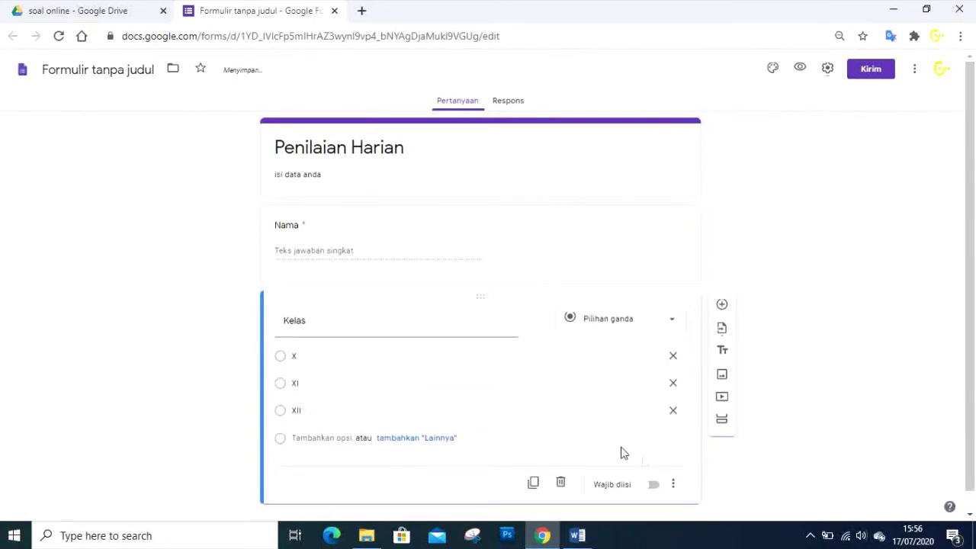
Make the Kelas question required, preview the form, and close the preview
{"action": "left_click", "coordinate": [650, 486]}
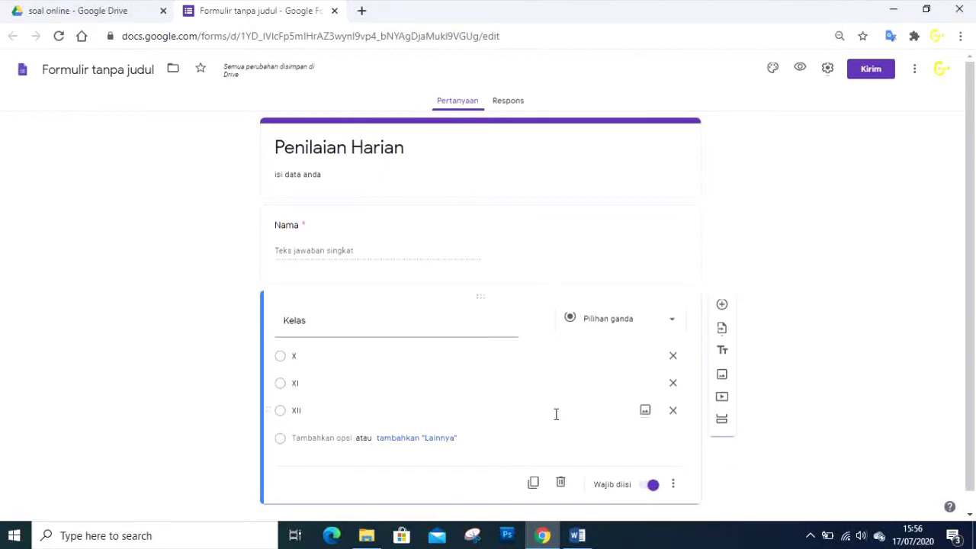
{"action": "scroll", "coordinate": [799, 425], "scroll_direction": "down", "scroll_amount": 1}
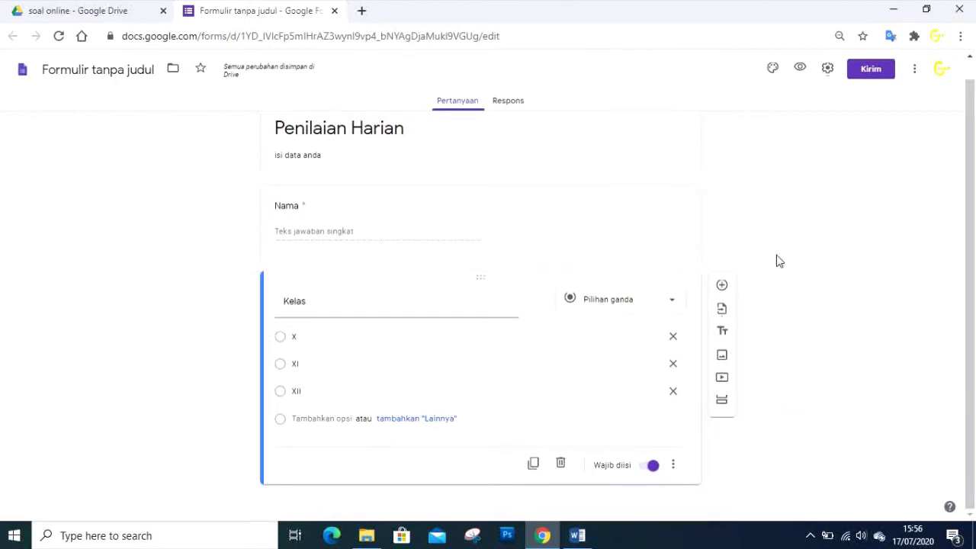
{"action": "scroll", "coordinate": [778, 259], "scroll_direction": "up", "scroll_amount": 1}
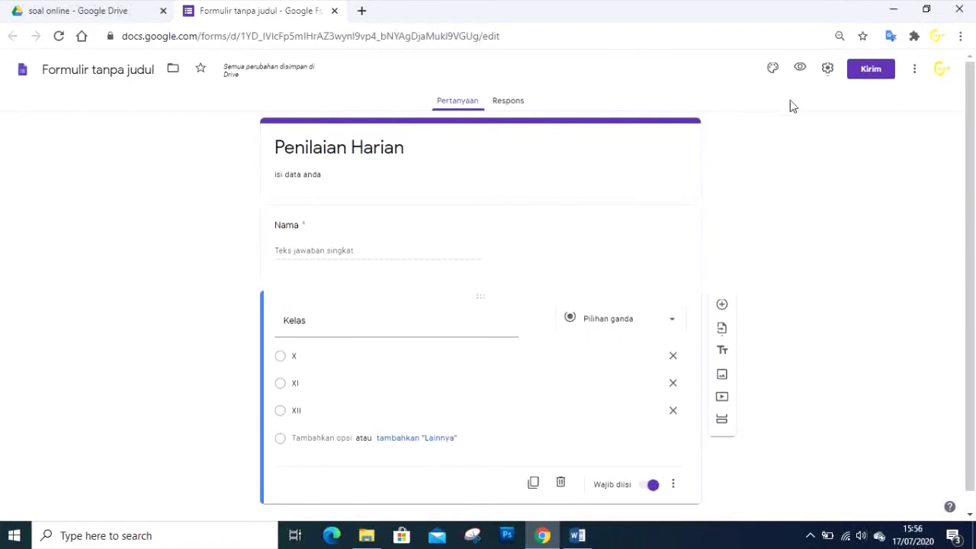
{"action": "left_click", "coordinate": [800, 69]}
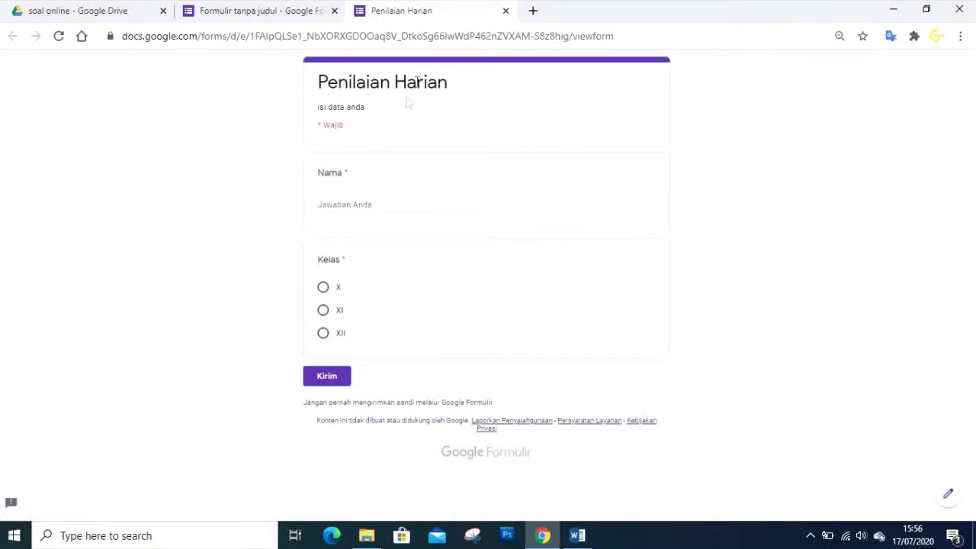
{"action": "left_click", "coordinate": [504, 12]}
Add a new section below the Kelas question and title it "Bahasa Indonesia Kelas X"
{"action": "scroll", "coordinate": [498, 238], "scroll_direction": "down", "scroll_amount": 1}
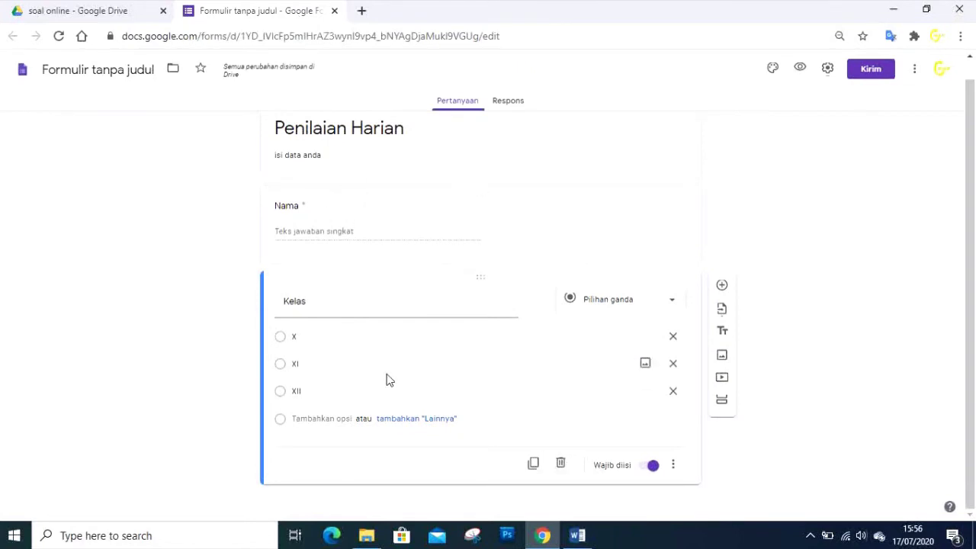
{"action": "left_click", "coordinate": [722, 404]}
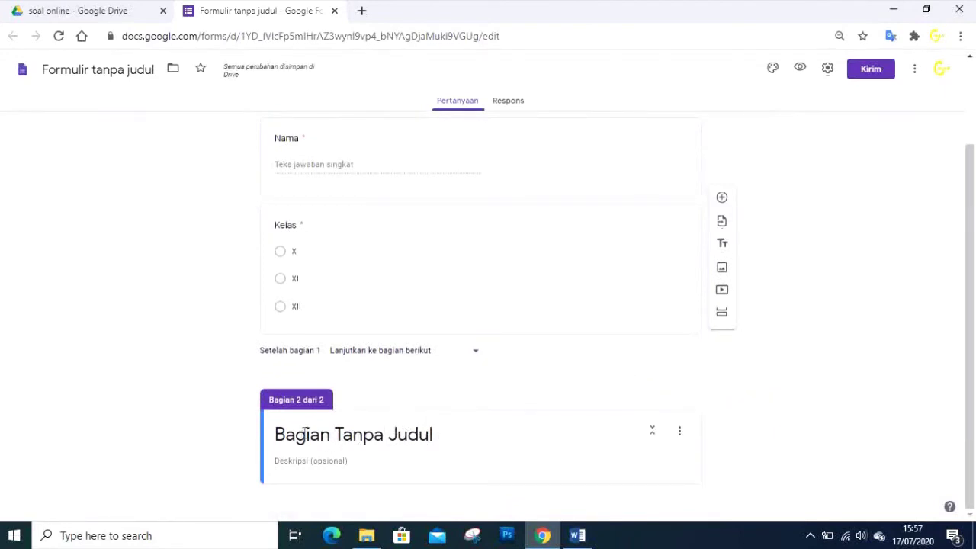
{"action": "left_click", "coordinate": [355, 435]}
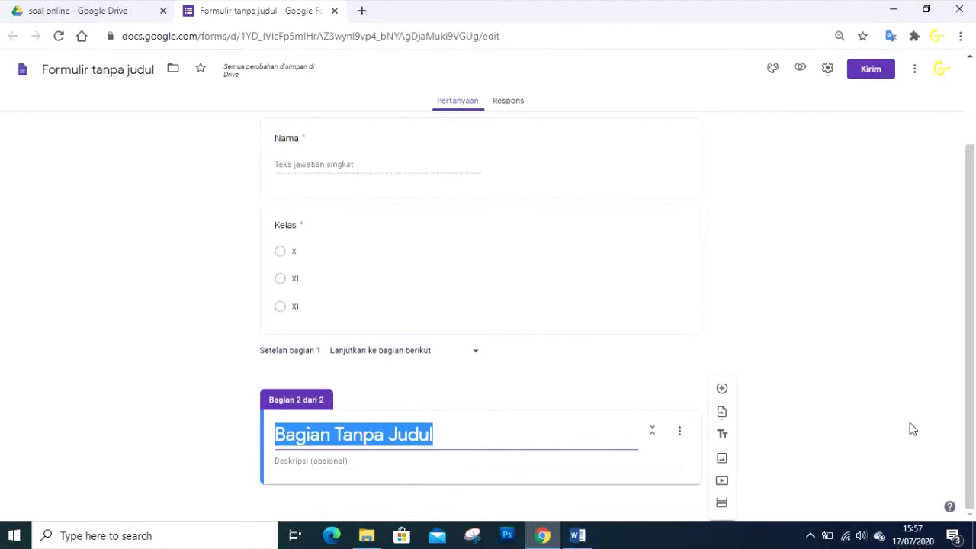
{"action": "type", "text": "Bahsa"}
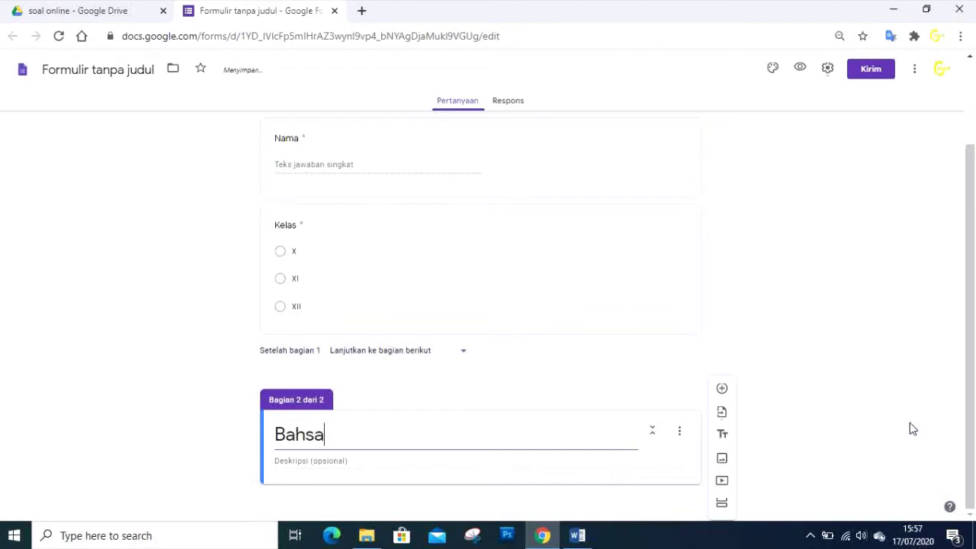
{"action": "key", "text": "BackSpace"}
{"action": "key", "text": "BackSpace"}
{"action": "type", "text": "asa Indone"}
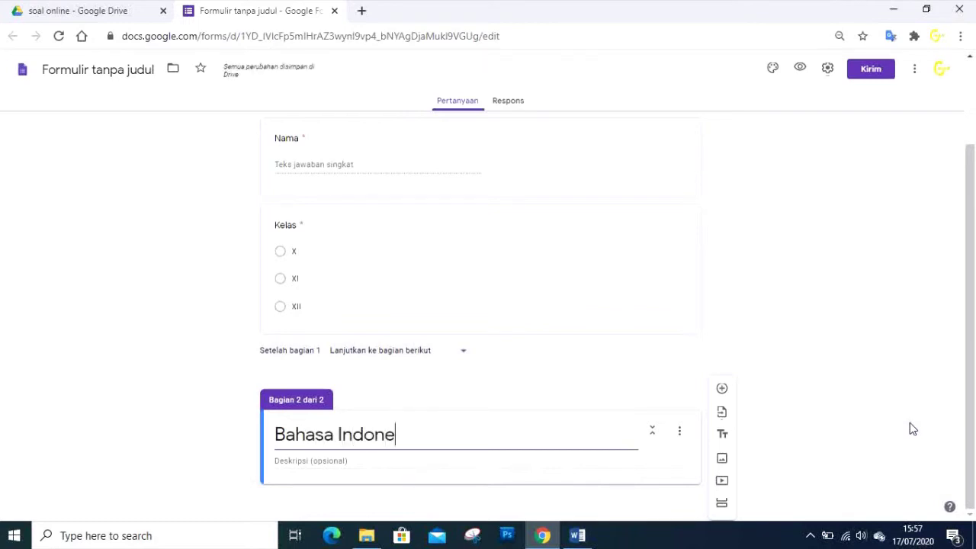
{"action": "type", "text": "sia Kelas X"}
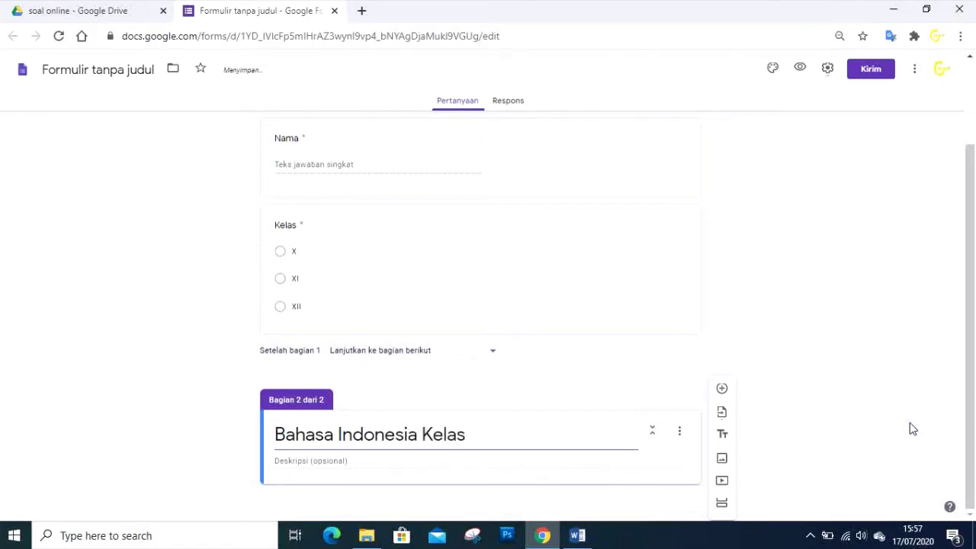
Enter "Pilihlah salah satu jawaban yang apali tepat" as the description of the Bahasa Indonesia Kelas X section
{"action": "left_click", "coordinate": [373, 460]}
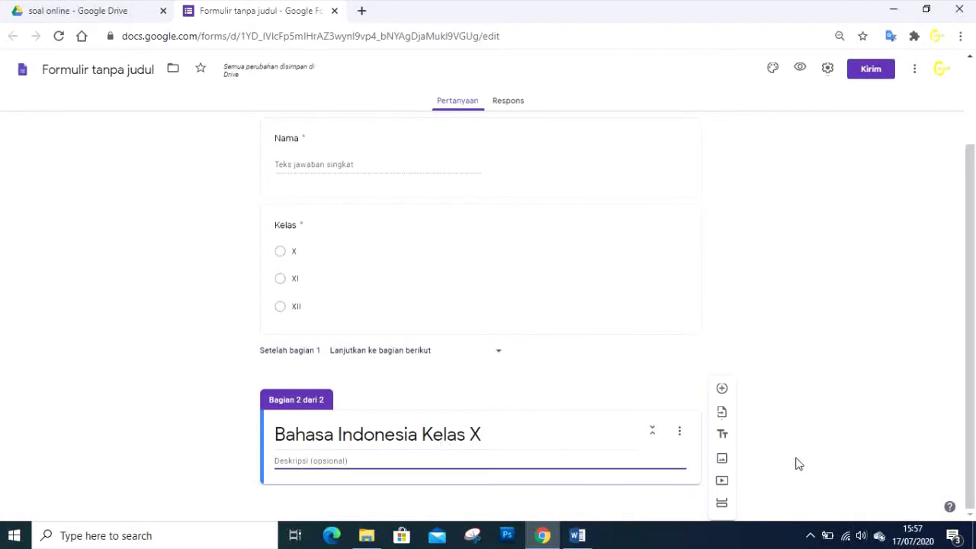
{"action": "type", "text": "Pilihlah salah s"}
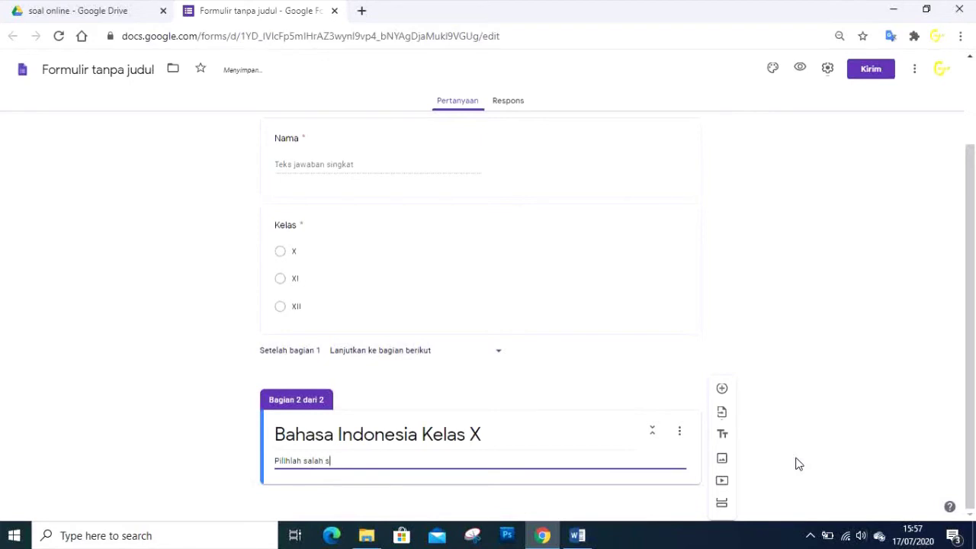
{"action": "type", "text": "atu jawaban yang apali tepat"}
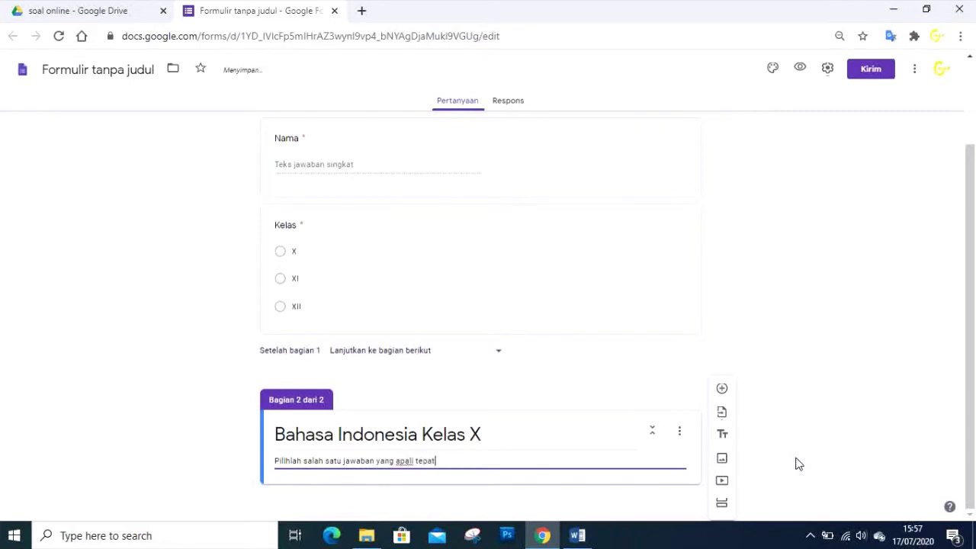
{"action": "left_click", "coordinate": [817, 418]}
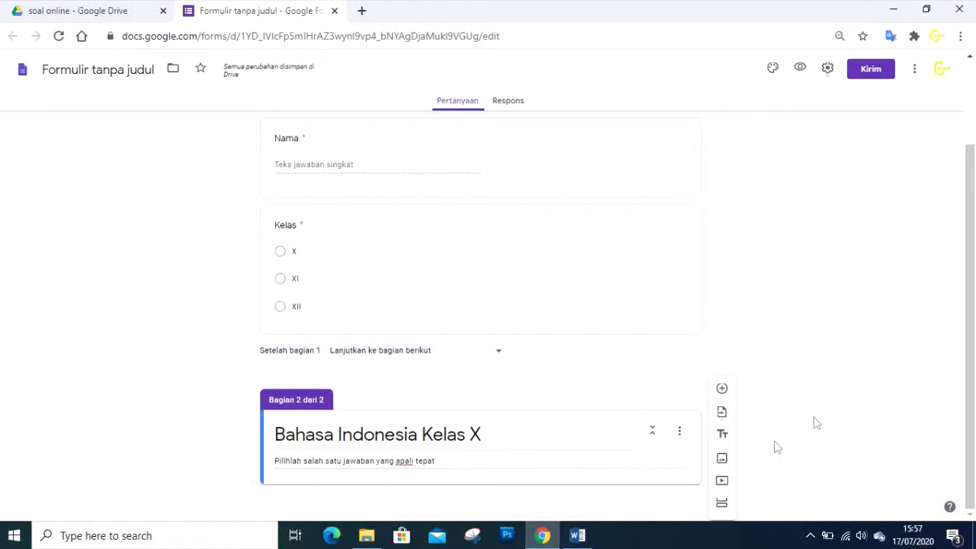
Add a question to section 2 and copy in question 1 from the Word document, numbered 1 and starting "Cerita melayu klasik"
{"action": "left_click", "coordinate": [724, 391]}
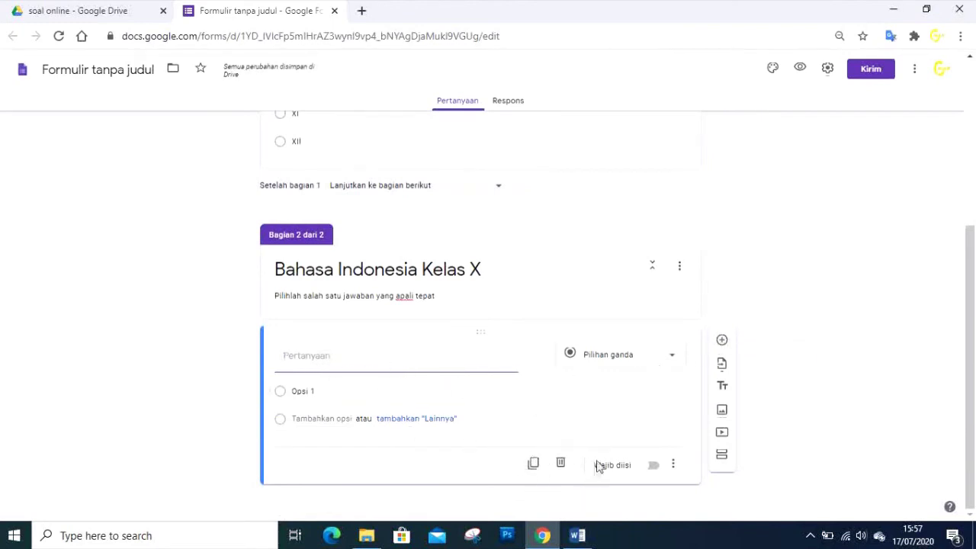
{"action": "left_click", "coordinate": [580, 535]}
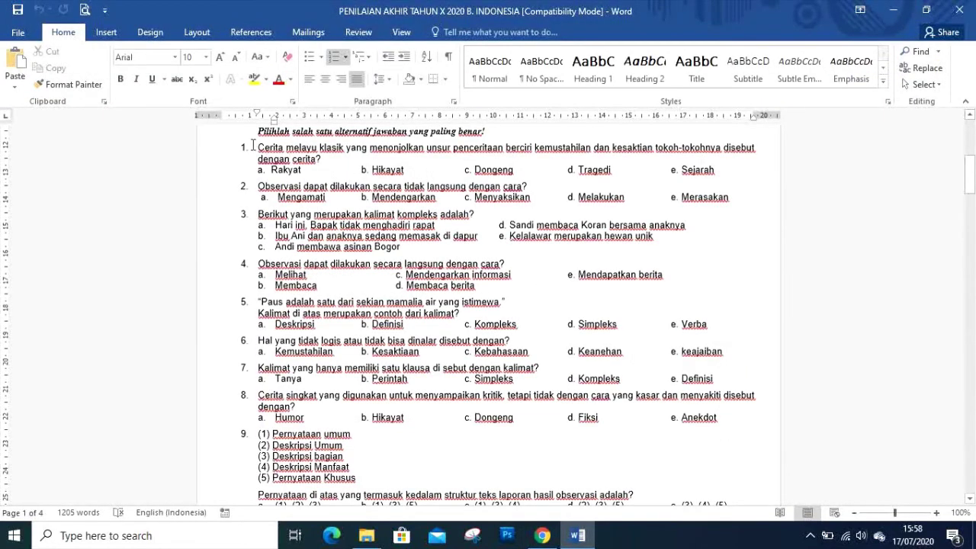
{"action": "left_click_drag", "start_coordinate": [259, 146], "coordinate": [324, 159]}
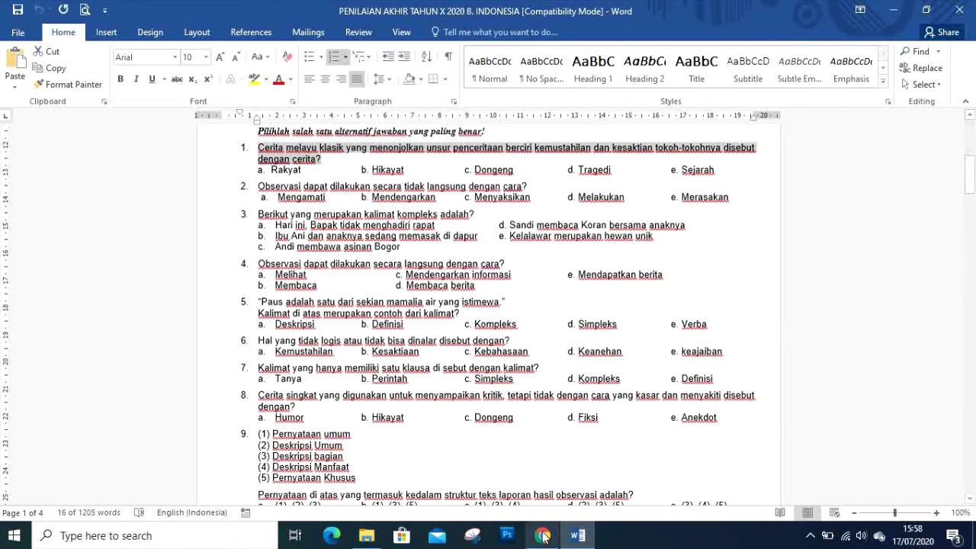
{"action": "left_click", "coordinate": [519, 467]}
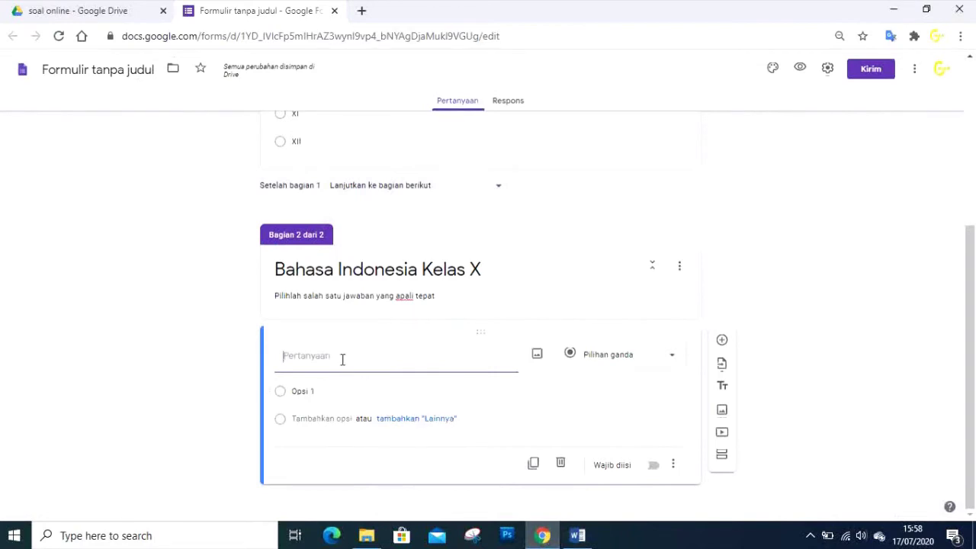
{"action": "type", "text": "1.\tCerita melayu klasik yang menonjolkan unsur penceritaan berciri kemustahilan dan kesaktian tokoh-tokohnya disebut dengan cerita?"}
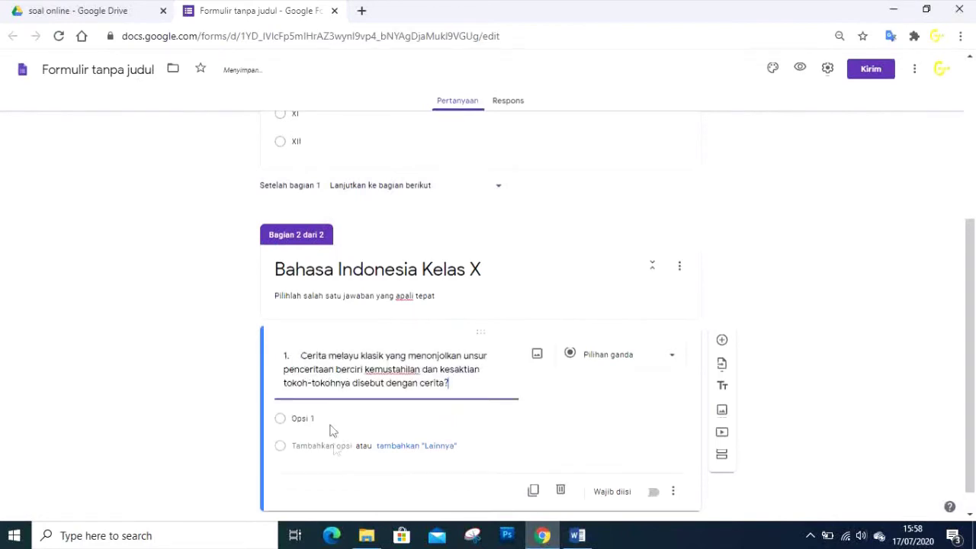
Copy "Rakyat" from the Word document into the first answer option of question 1 and remove its "a." prefix
{"action": "left_click", "coordinate": [320, 421]}
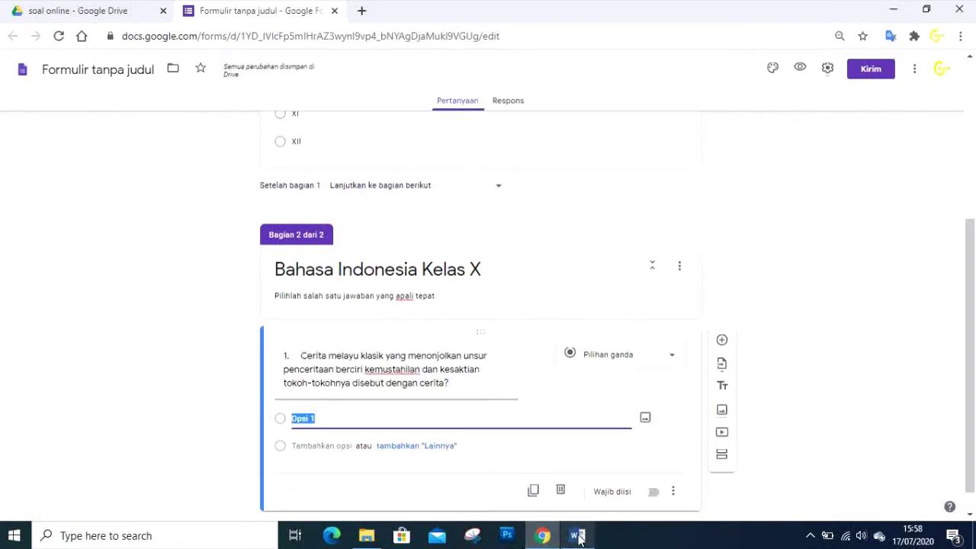
{"action": "left_click", "coordinate": [577, 535]}
{"action": "double_click", "coordinate": [289, 170]}
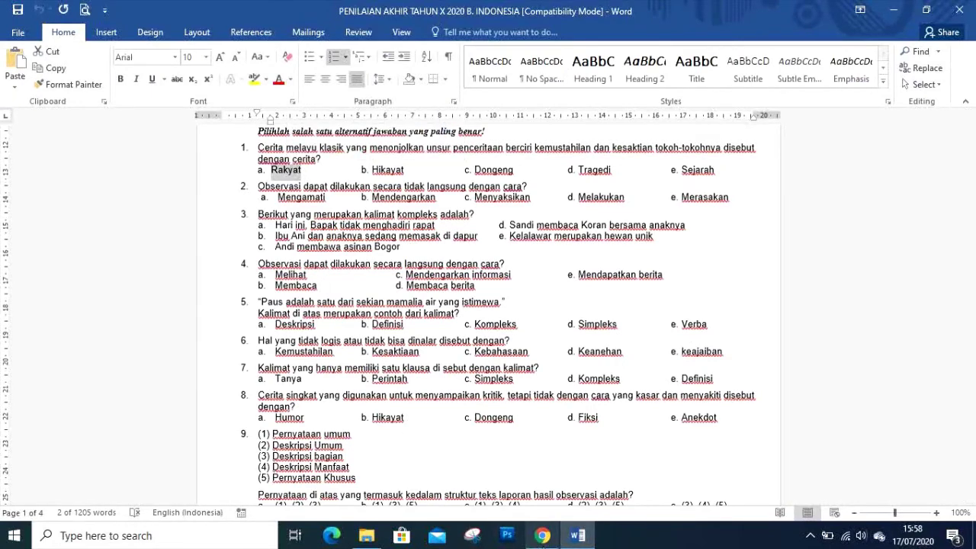
{"action": "left_click", "coordinate": [542, 535]}
{"action": "type", "text": "a.\tRakyat"}
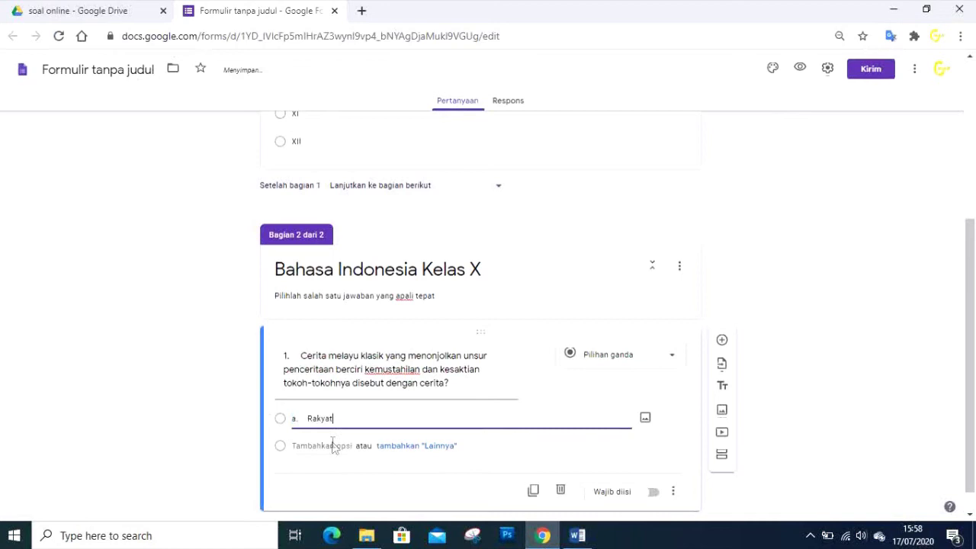
{"action": "left_click", "coordinate": [308, 418]}
{"action": "key", "text": "BackSpace"}
{"action": "key", "text": "BackSpace"}
{"action": "key", "text": "BackSpace"}
{"action": "key", "text": "BackSpace"}
Add a second answer option to question 1 and fill it with "Hikayat" copied from the Word document
{"action": "left_click", "coordinate": [329, 446]}
{"action": "left_click", "coordinate": [578, 535]}
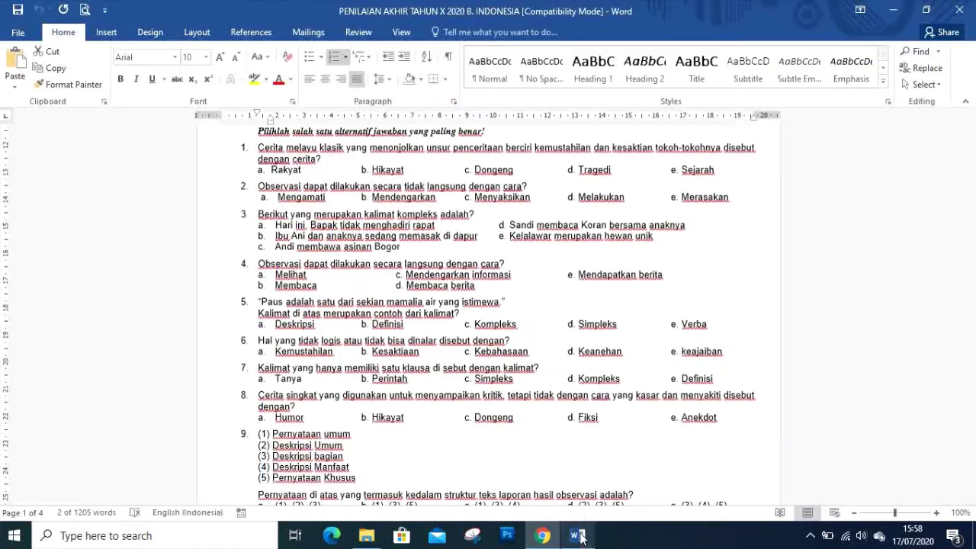
{"action": "double_click", "coordinate": [391, 170]}
{"action": "key", "text": "ctrl+c"}
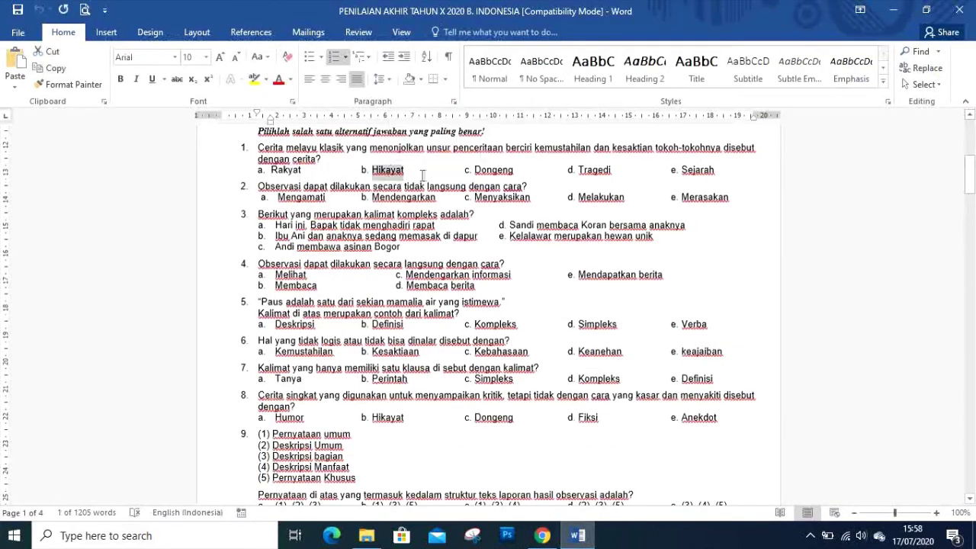
{"action": "left_click", "coordinate": [542, 535]}
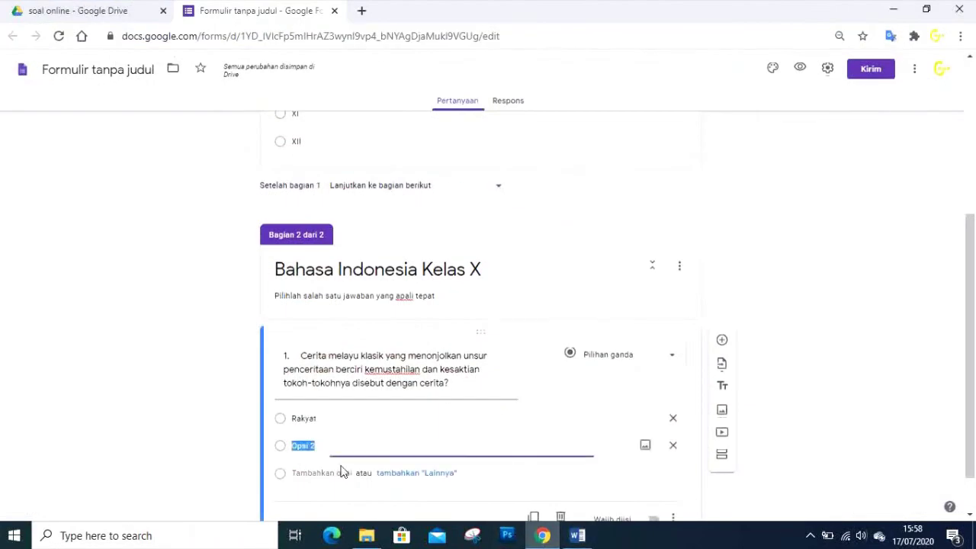
{"action": "key", "text": "ctrl+v"}
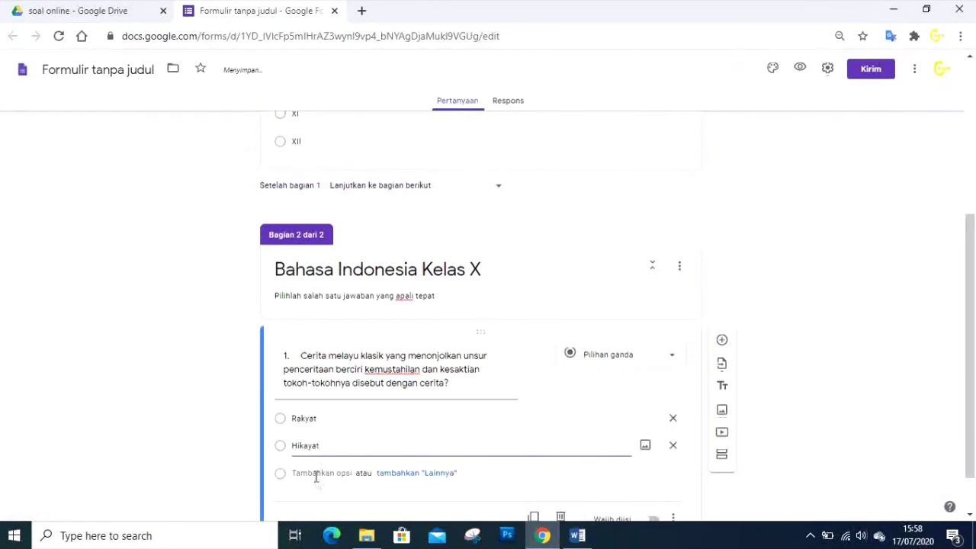
Add a third answer option to question 1 and fill it with "Dongeng" copied from the Word document
{"action": "left_click", "coordinate": [316, 474]}
{"action": "left_click", "coordinate": [577, 535]}
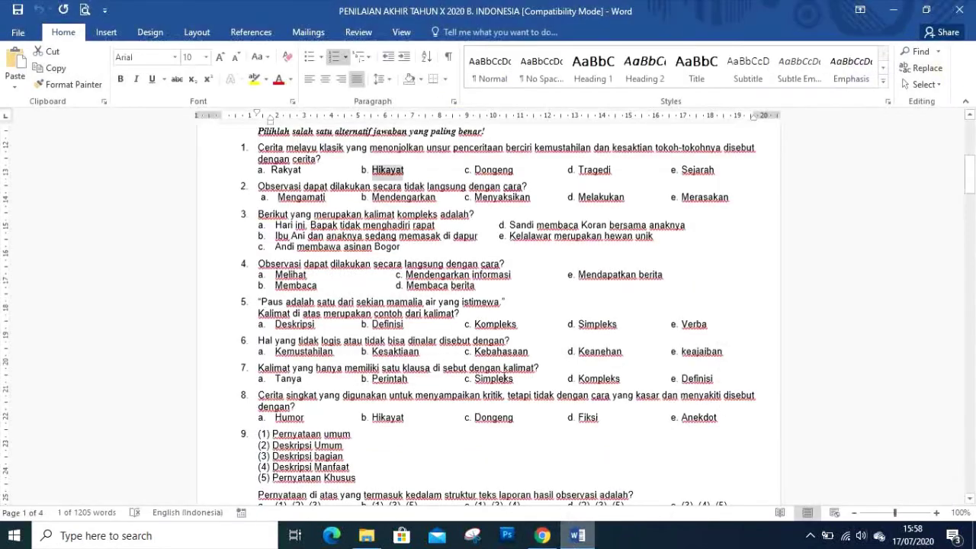
{"action": "double_click", "coordinate": [499, 171]}
{"action": "key", "text": "ctrl+c"}
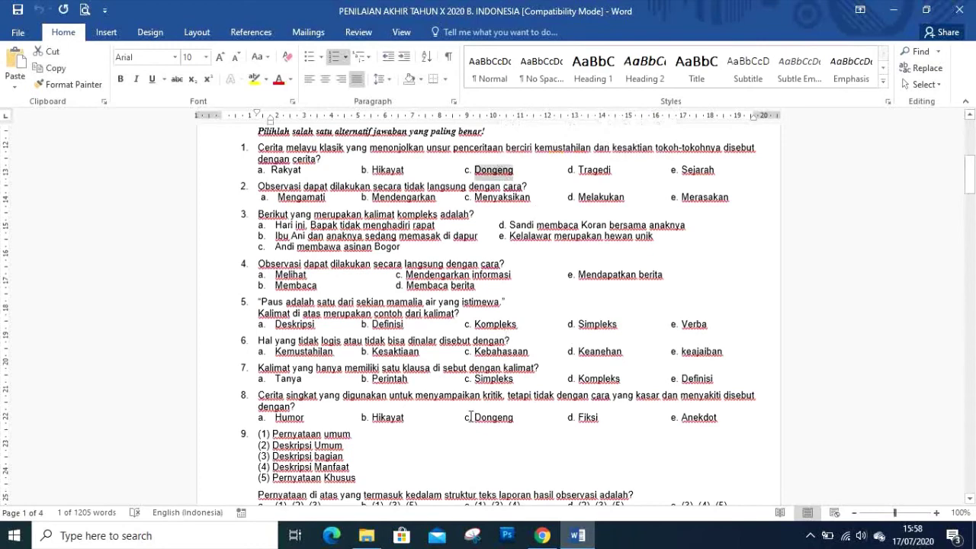
{"action": "left_click", "coordinate": [543, 536]}
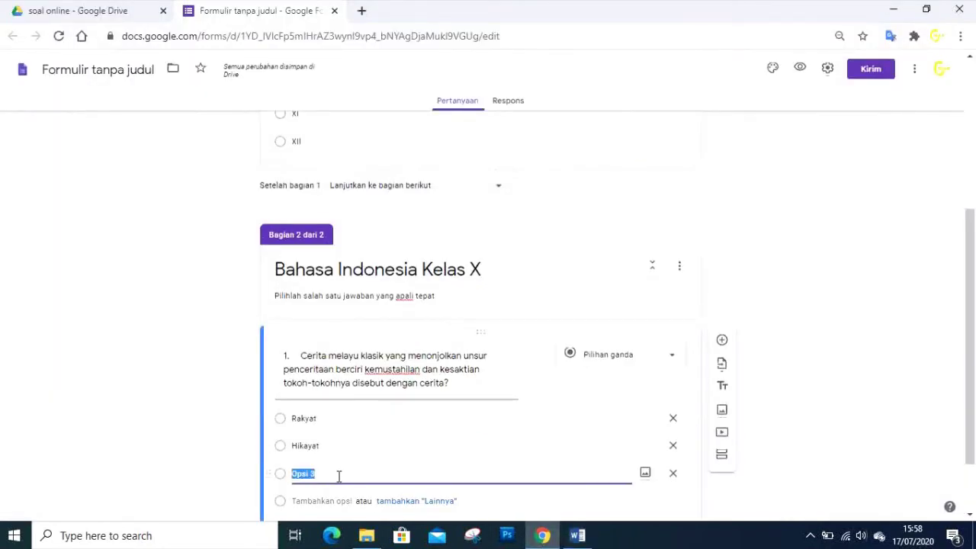
{"action": "key", "text": "ctrl+v"}
Add a fourth answer option to question 1 and fill it with "Tragedi" copied from the Word document
{"action": "left_click", "coordinate": [320, 501]}
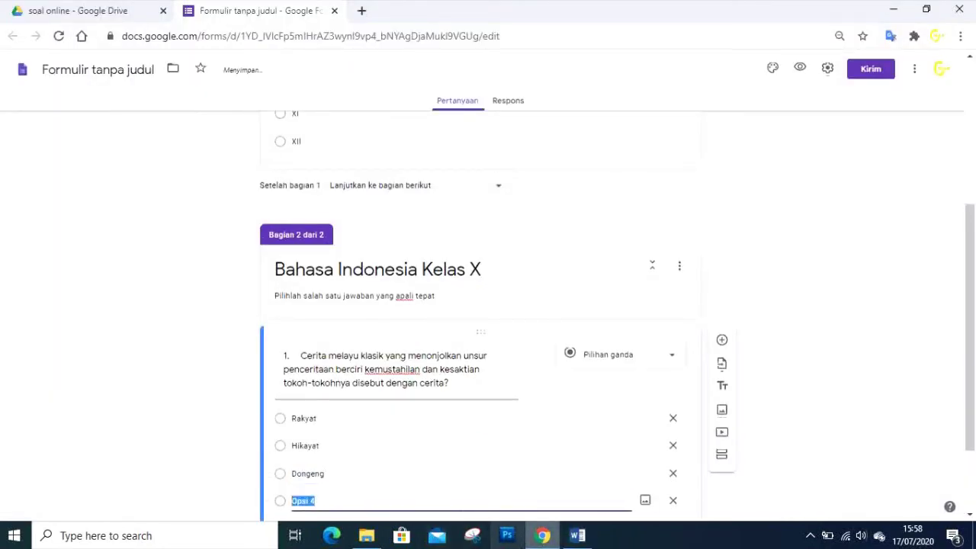
{"action": "left_click", "coordinate": [578, 536]}
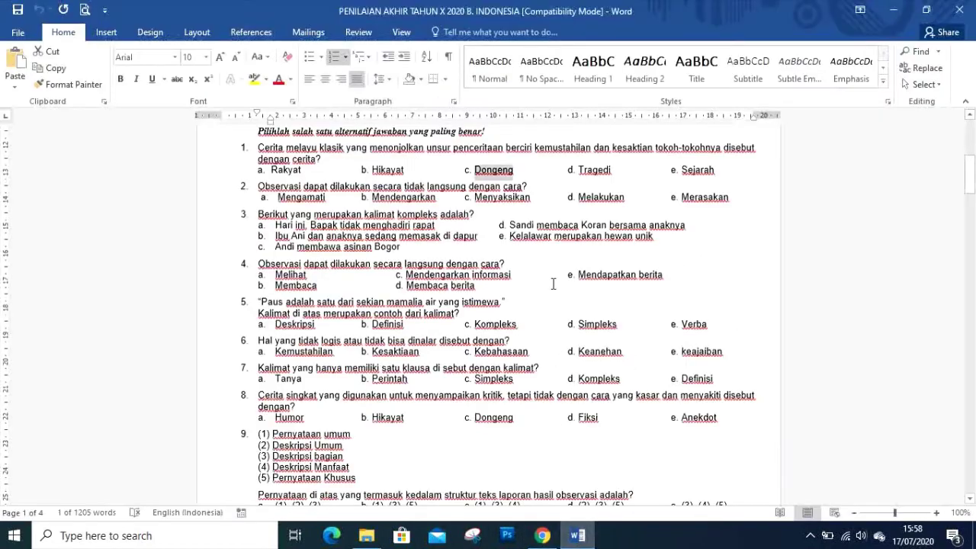
{"action": "left_click", "coordinate": [600, 177]}
{"action": "double_click", "coordinate": [602, 170]}
{"action": "key", "text": "ctrl+c"}
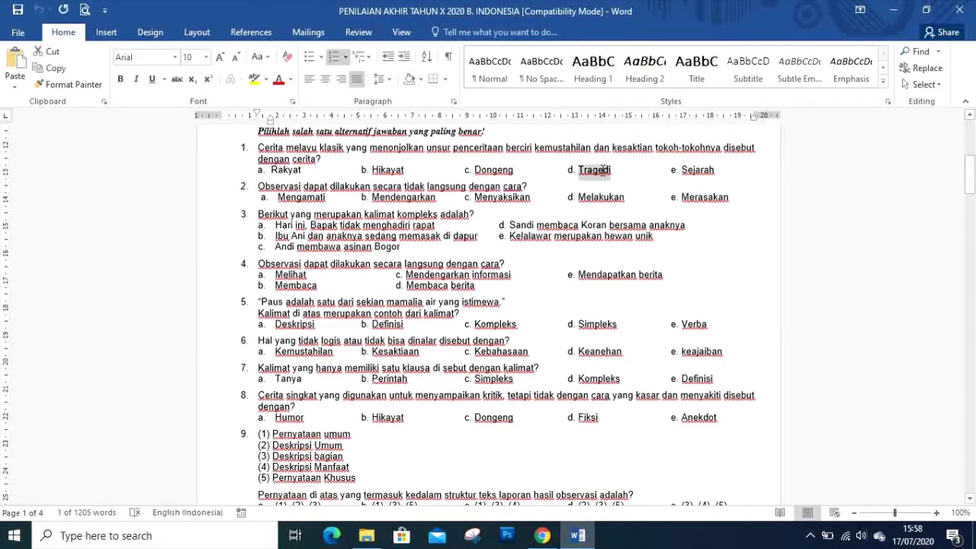
{"action": "left_click", "coordinate": [542, 536]}
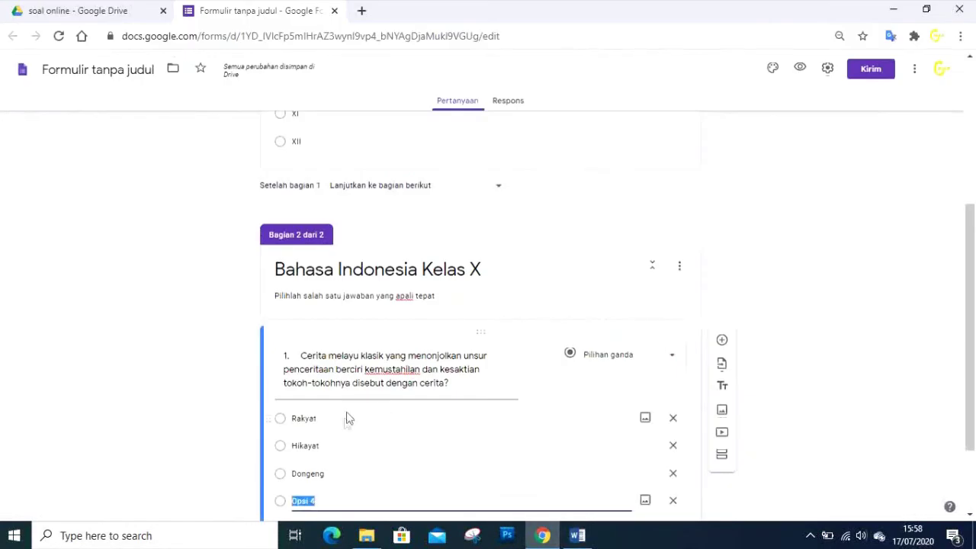
{"action": "scroll", "coordinate": [358, 475], "scroll_direction": "down", "scroll_amount": 2}
{"action": "key", "text": "ctrl+v"}
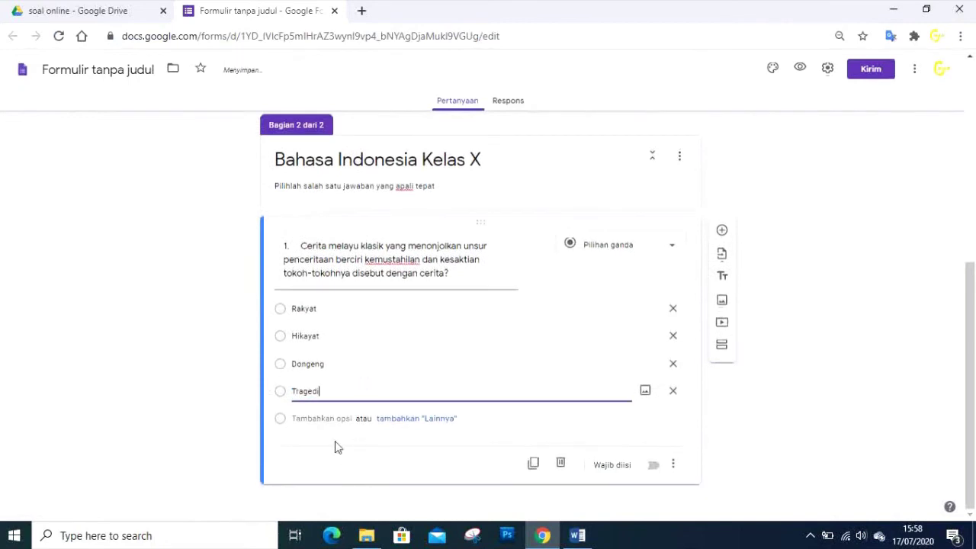
Add a fifth answer option to question 1 and fill it with "Sejarah" copied from the Word document
{"action": "left_click", "coordinate": [309, 418]}
{"action": "left_click", "coordinate": [577, 536]}
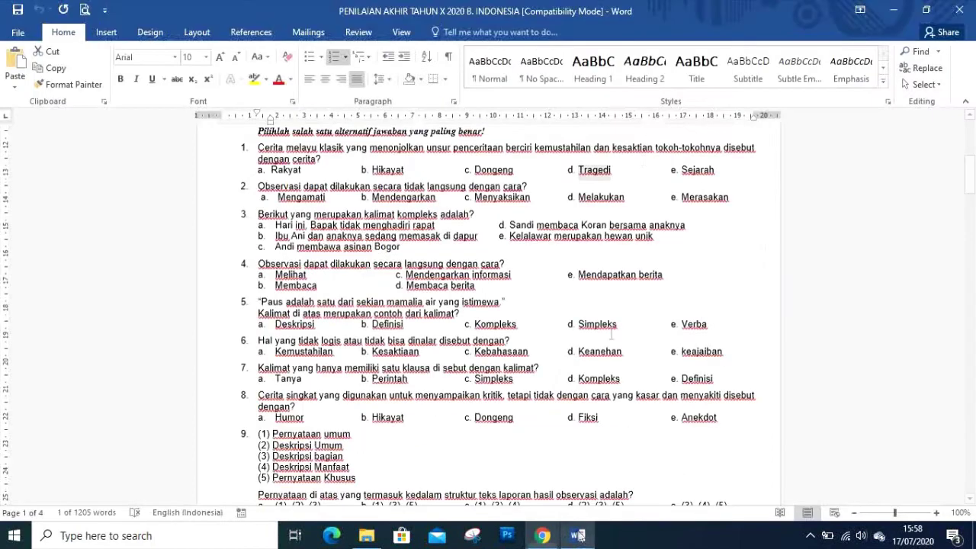
{"action": "double_click", "coordinate": [698, 173]}
{"action": "key", "text": "ctrl+c"}
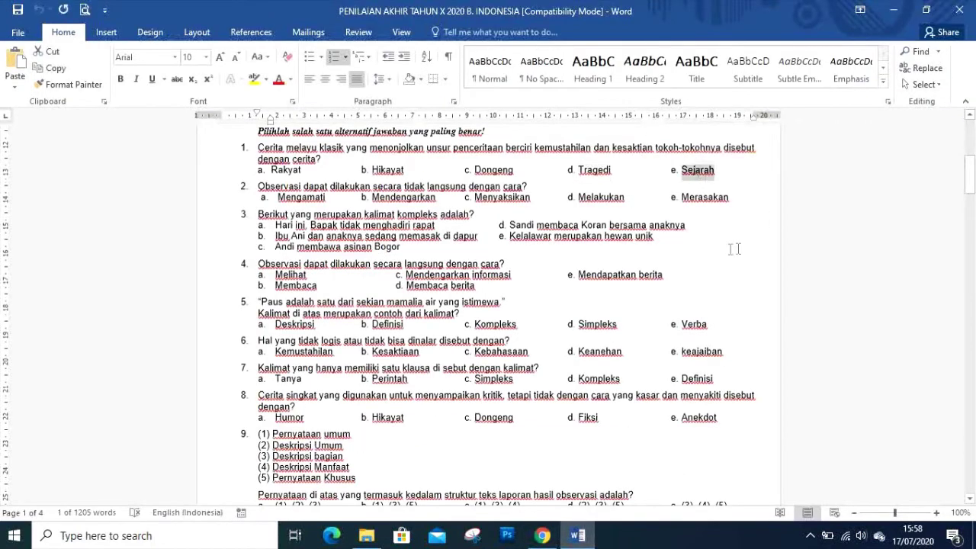
{"action": "left_click", "coordinate": [542, 536]}
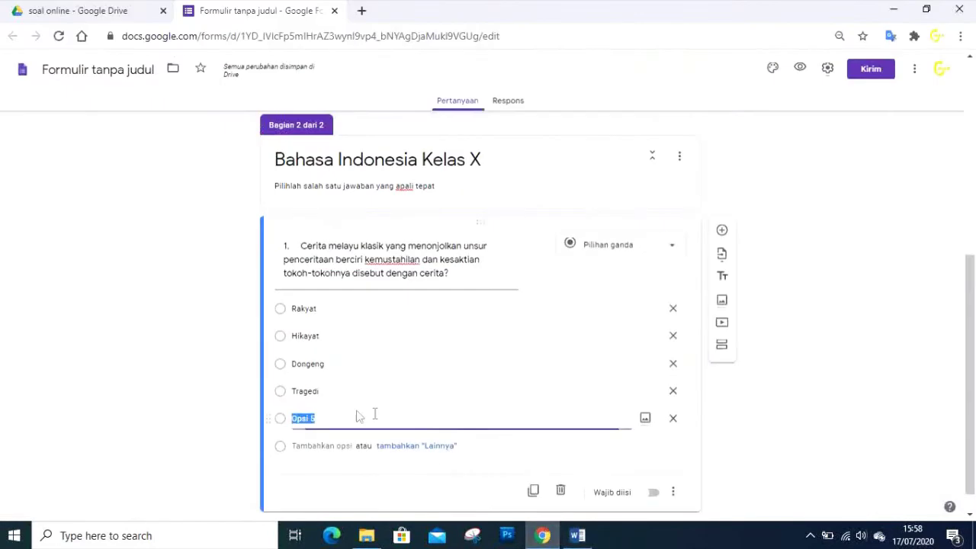
{"action": "key", "text": "ctrl+v"}
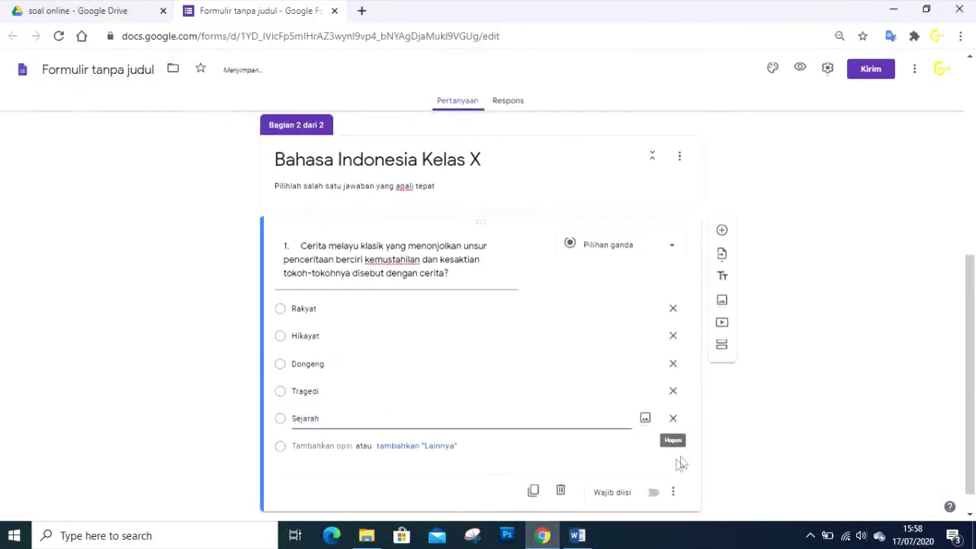
{"action": "left_click", "coordinate": [358, 463]}
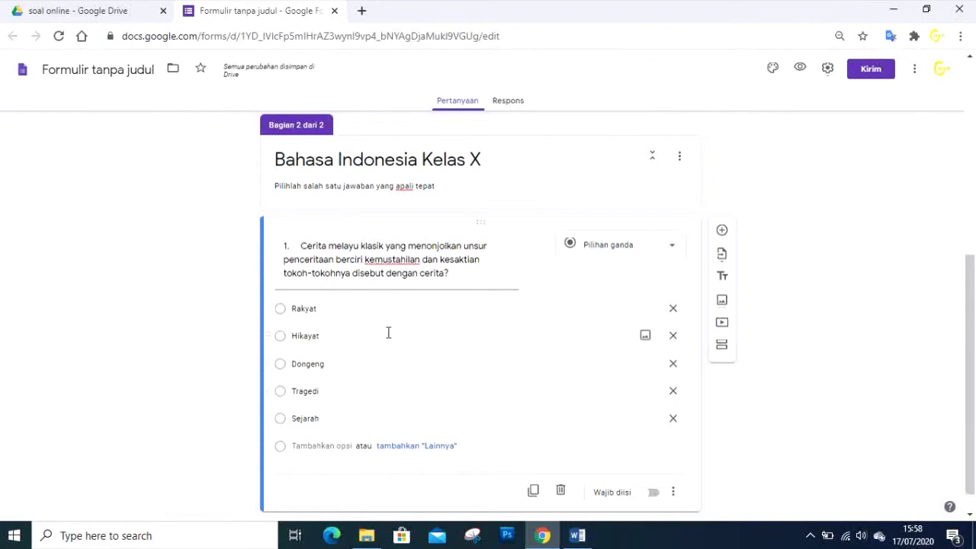
Add a second question reading "2. Observasi dapat dilakukan secara tidak langsung dengan cara?" copied from the Word document
{"action": "scroll", "coordinate": [397, 343], "scroll_direction": "down", "scroll_amount": 1}
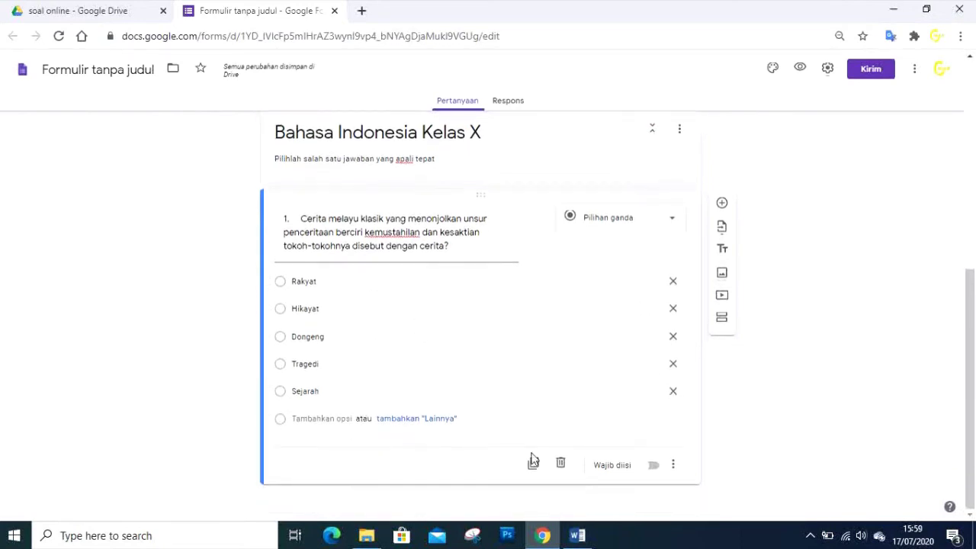
{"action": "left_click", "coordinate": [723, 213]}
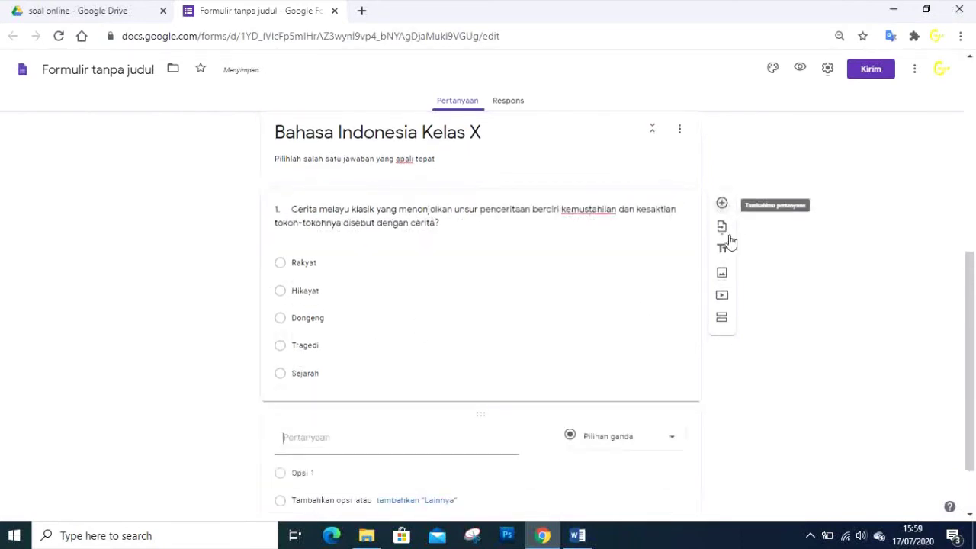
{"action": "left_click", "coordinate": [577, 535]}
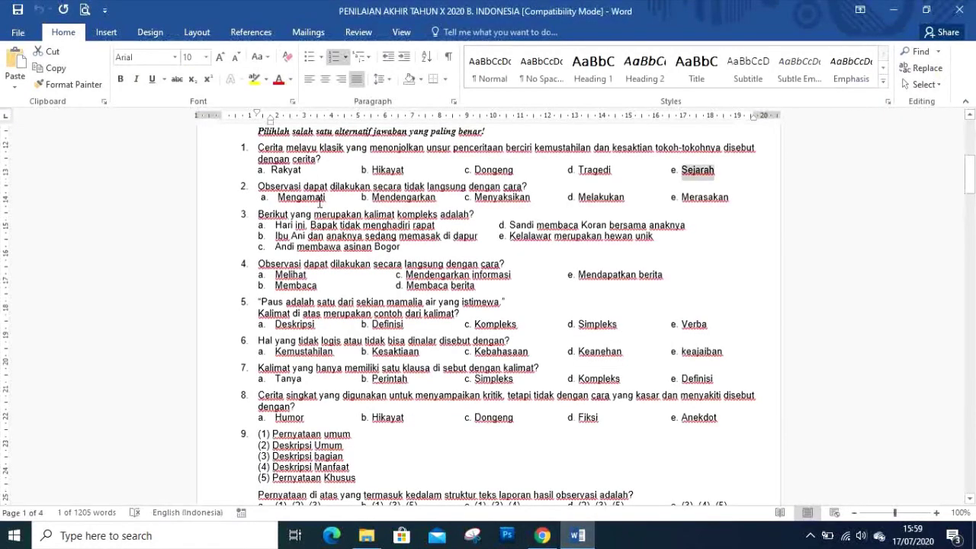
{"action": "left_click_drag", "start_coordinate": [259, 186], "coordinate": [528, 187]}
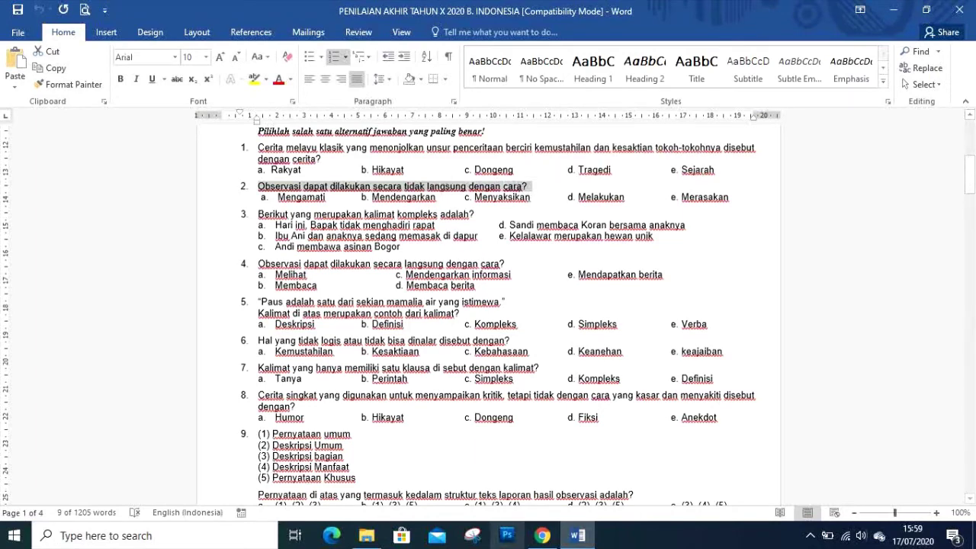
{"action": "left_click", "coordinate": [543, 536]}
{"action": "left_click", "coordinate": [340, 357]}
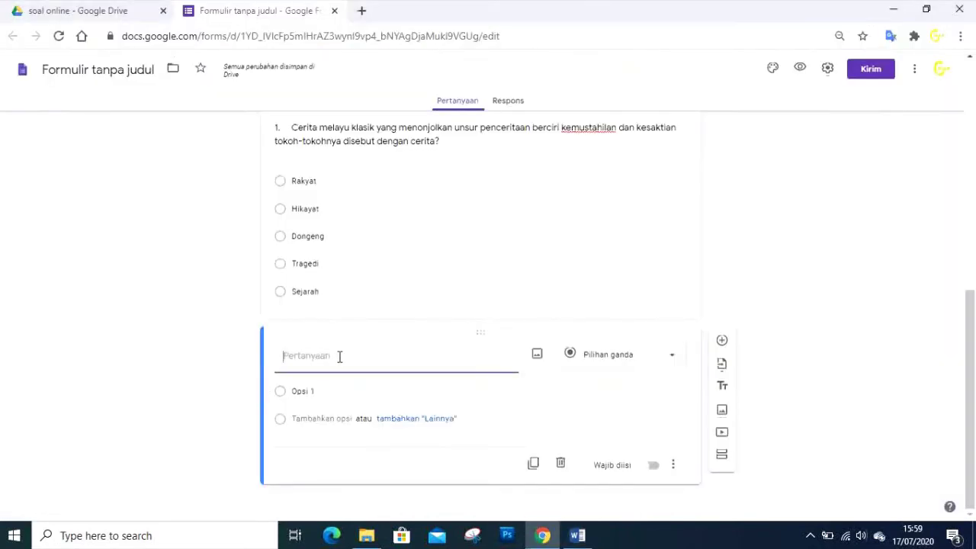
{"action": "type", "text": "2. Observasi dapat dilakukan secara tidak langsung dengan cara?"}
Copy "Mengamati" from the Word document into the first answer option of question 2 and remove its "a." prefix
{"action": "left_click", "coordinate": [327, 405]}
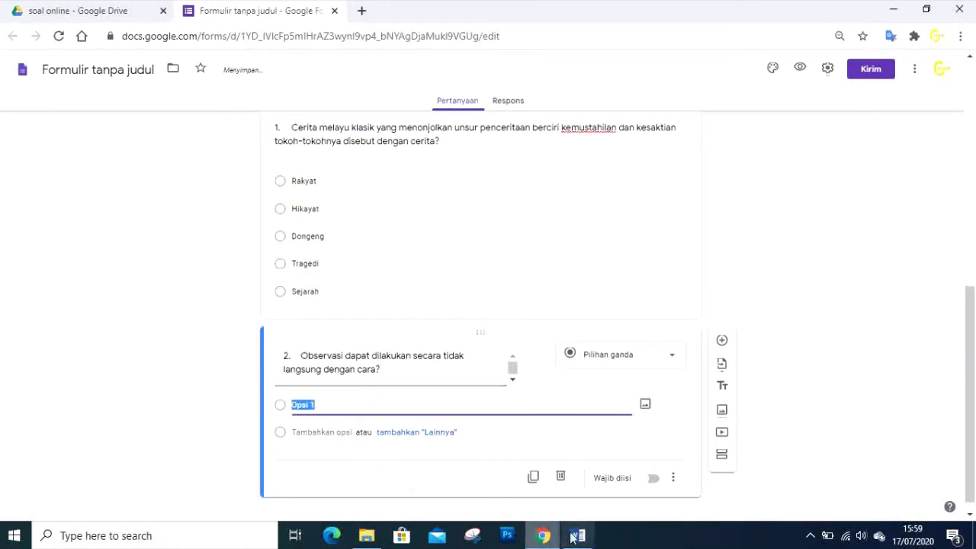
{"action": "left_click", "coordinate": [577, 536]}
{"action": "double_click", "coordinate": [301, 197]}
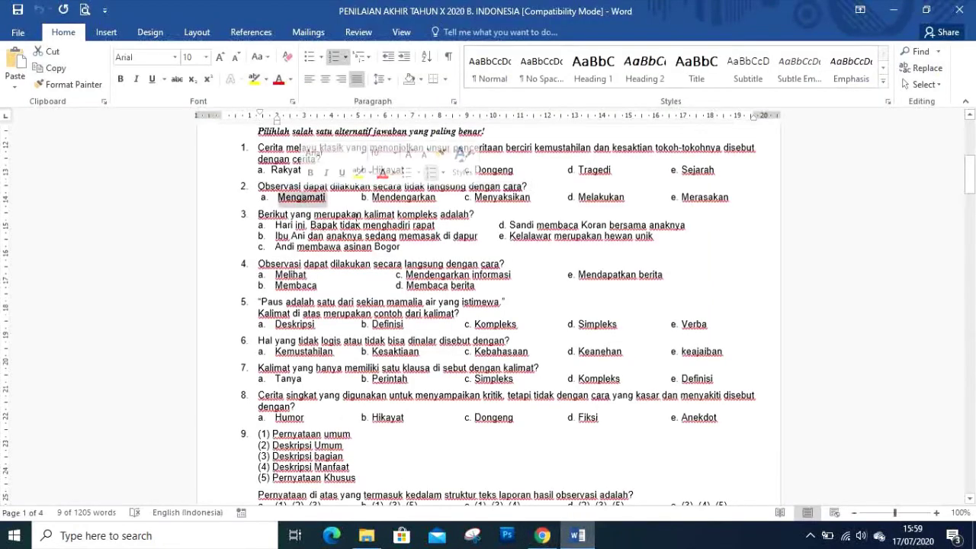
{"action": "left_click", "coordinate": [542, 536]}
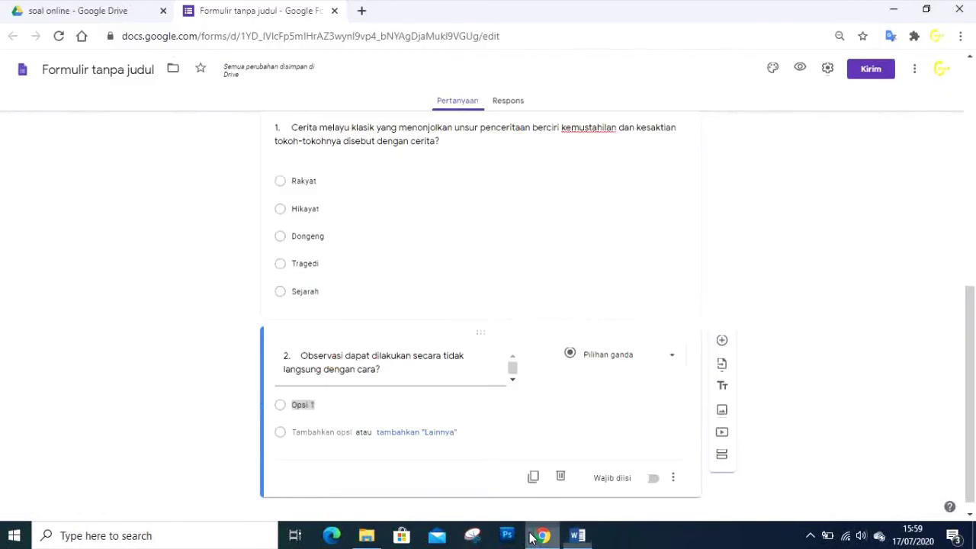
{"action": "type", "text": "a.\tMengamati"}
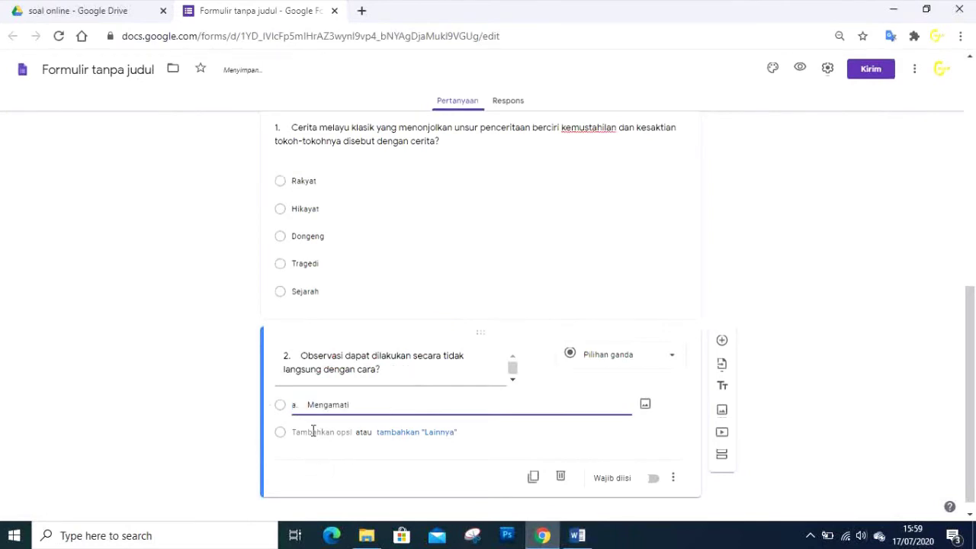
{"action": "key", "text": "BackSpace"}
{"action": "key", "text": "BackSpace"}
{"action": "key", "text": "BackSpace"}
{"action": "key", "text": "BackSpace"}
{"action": "key", "text": "BackSpace"}
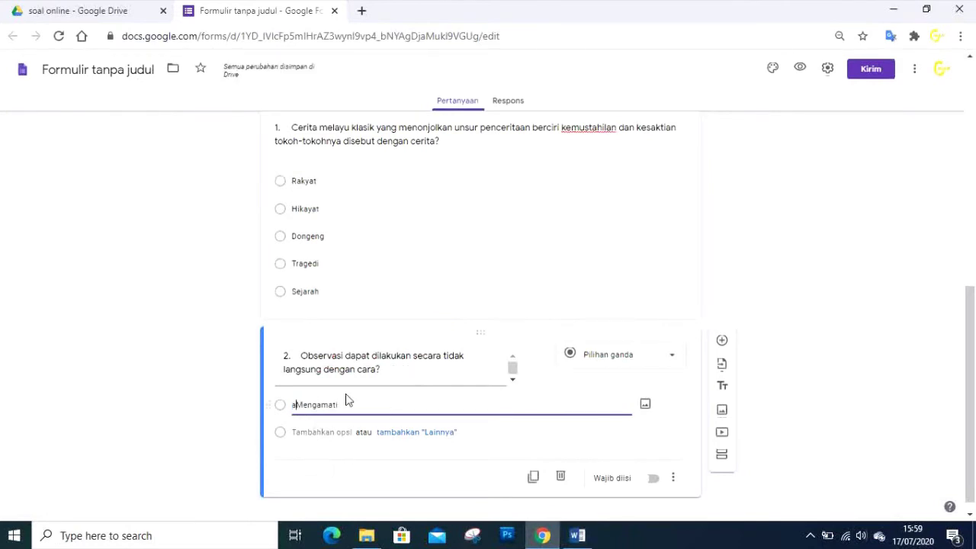
Add a second answer option to question 2 and fill it with "Mendengarkan" copied from the Word document
{"action": "left_click", "coordinate": [316, 431]}
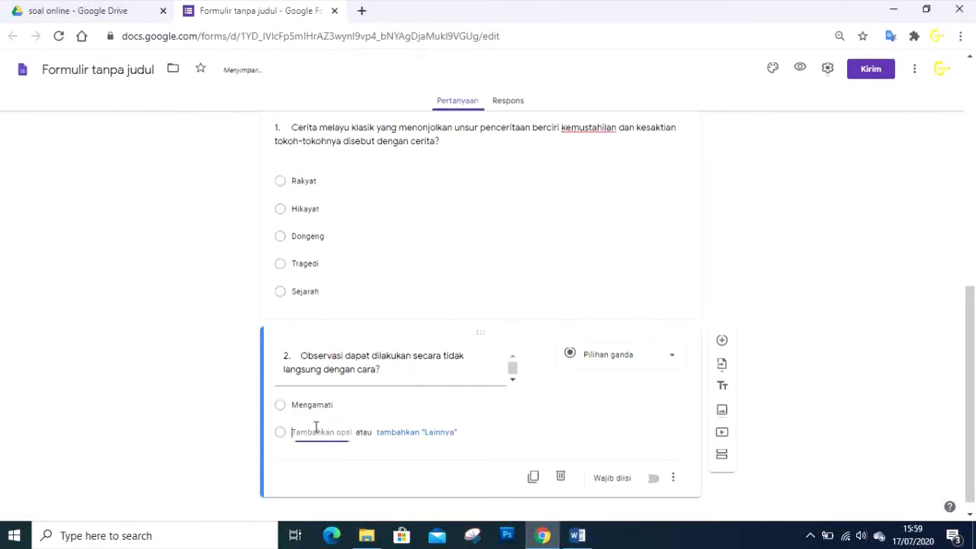
{"action": "left_click", "coordinate": [578, 536]}
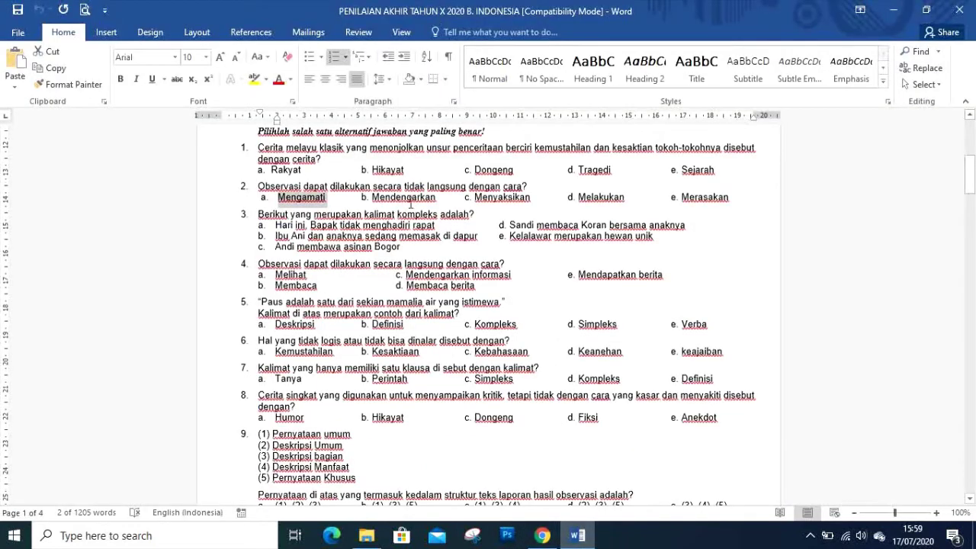
{"action": "double_click", "coordinate": [398, 197]}
{"action": "key", "text": "ctrl+c"}
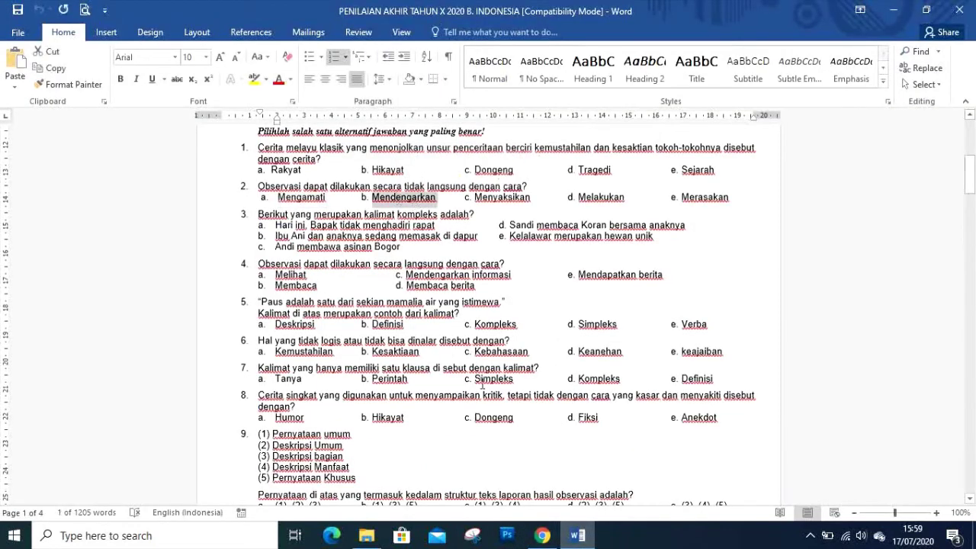
{"action": "left_click", "coordinate": [543, 536]}
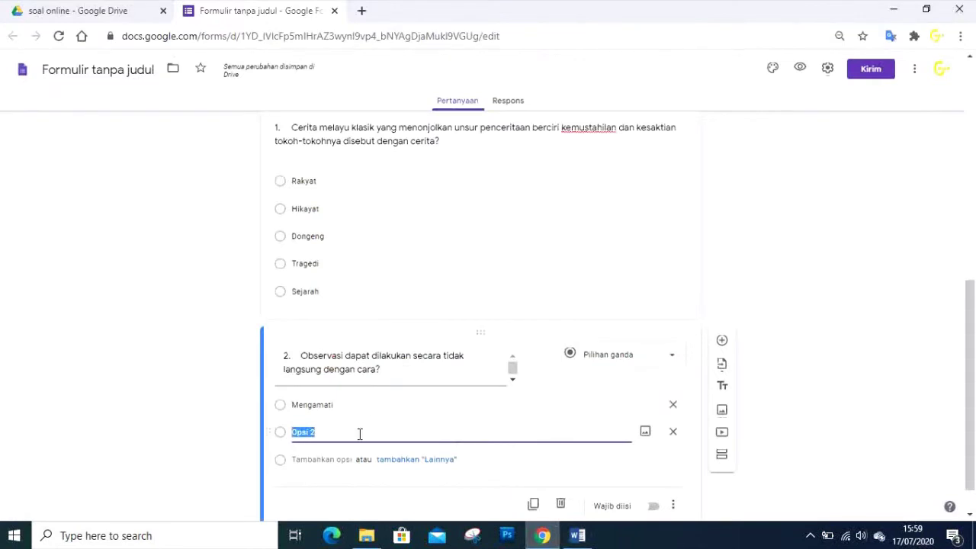
{"action": "key", "text": "ctrl+v"}
Add a third answer option to question 2 and fill it with "Menyaksikan" copied from the Word document
{"action": "left_click", "coordinate": [323, 460]}
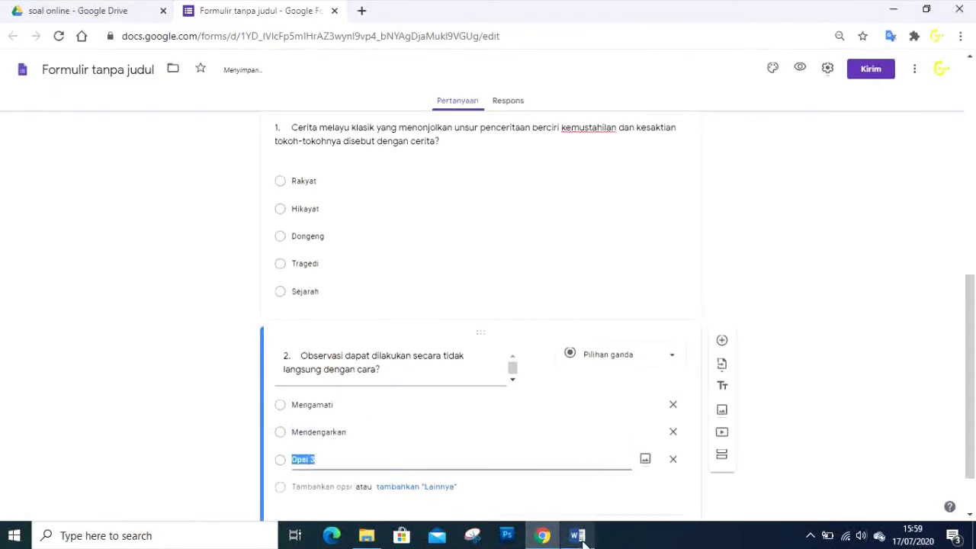
{"action": "left_click", "coordinate": [577, 536]}
{"action": "left_click", "coordinate": [514, 276]}
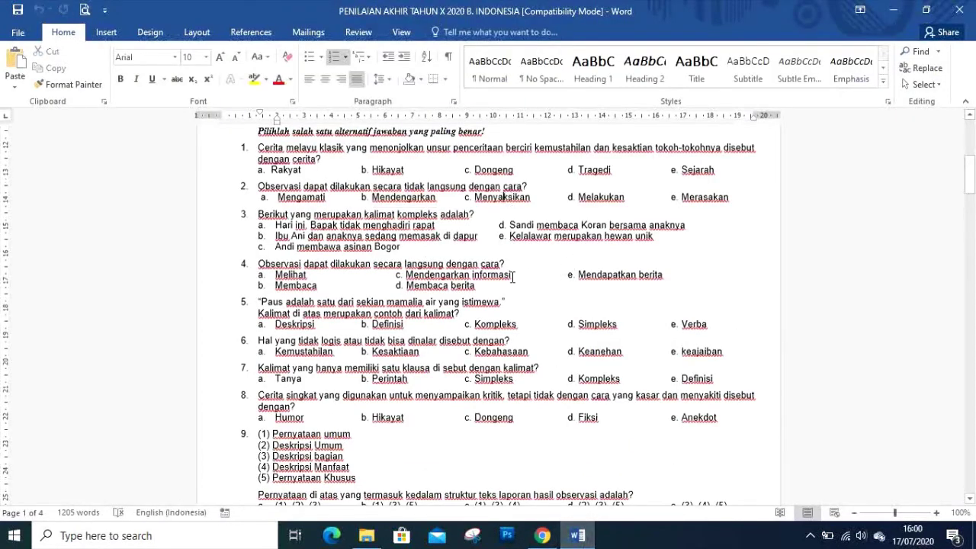
{"action": "double_click", "coordinate": [505, 198]}
{"action": "key", "text": "ctrl+c"}
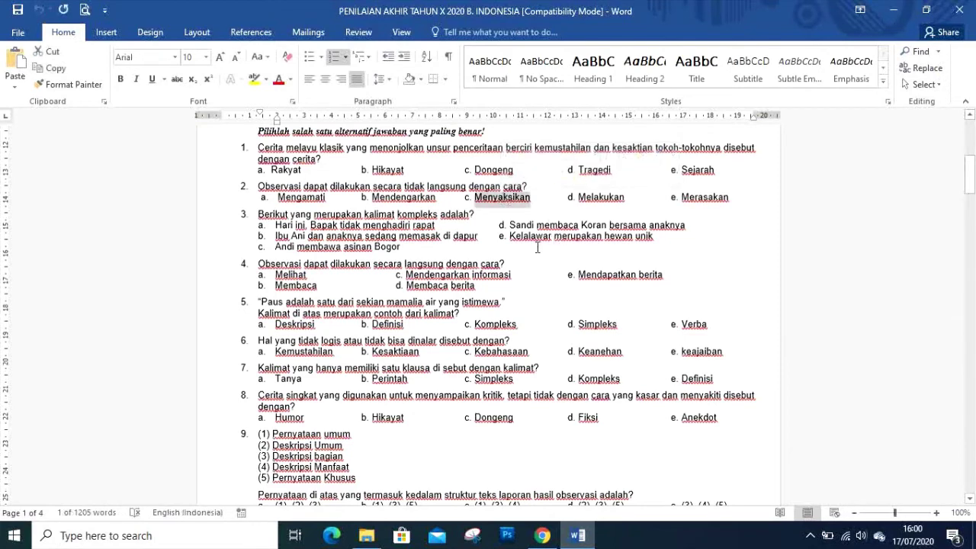
{"action": "left_click", "coordinate": [542, 537]}
{"action": "left_click", "coordinate": [365, 460]}
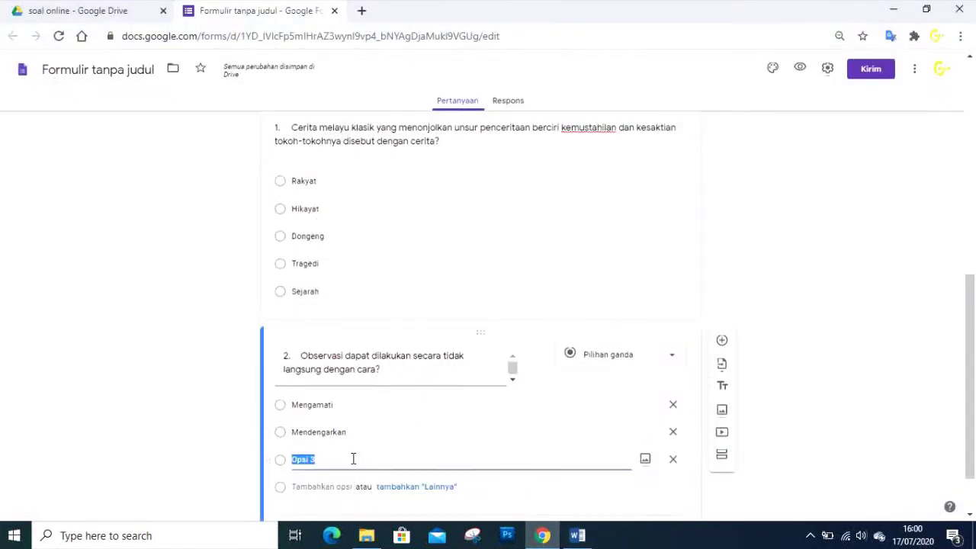
{"action": "key", "text": "ctrl+v"}
Add a fourth answer option to question 2 and fill it with "Melakukan" copied from the Word document
{"action": "scroll", "coordinate": [315, 428], "scroll_direction": "down", "scroll_amount": 1}
{"action": "left_click", "coordinate": [315, 419]}
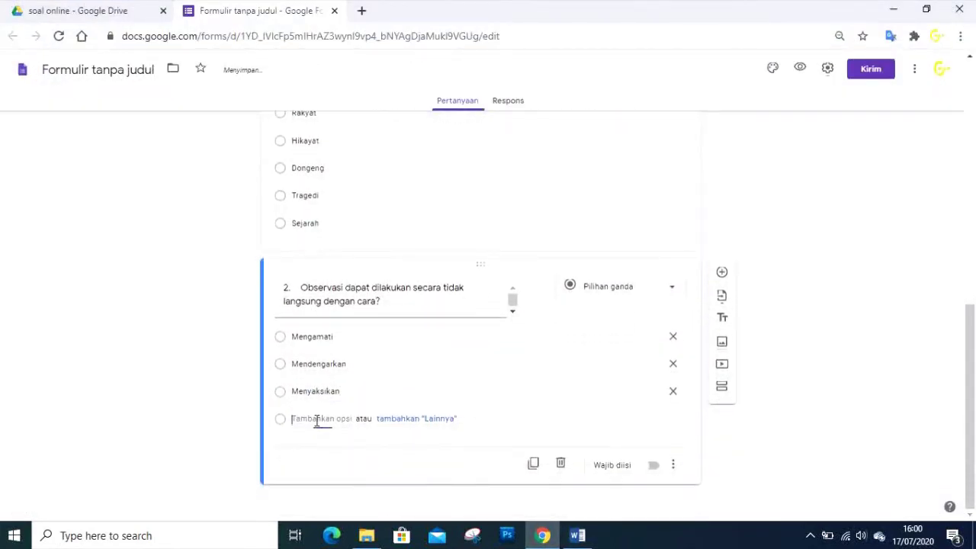
{"action": "left_click", "coordinate": [577, 536]}
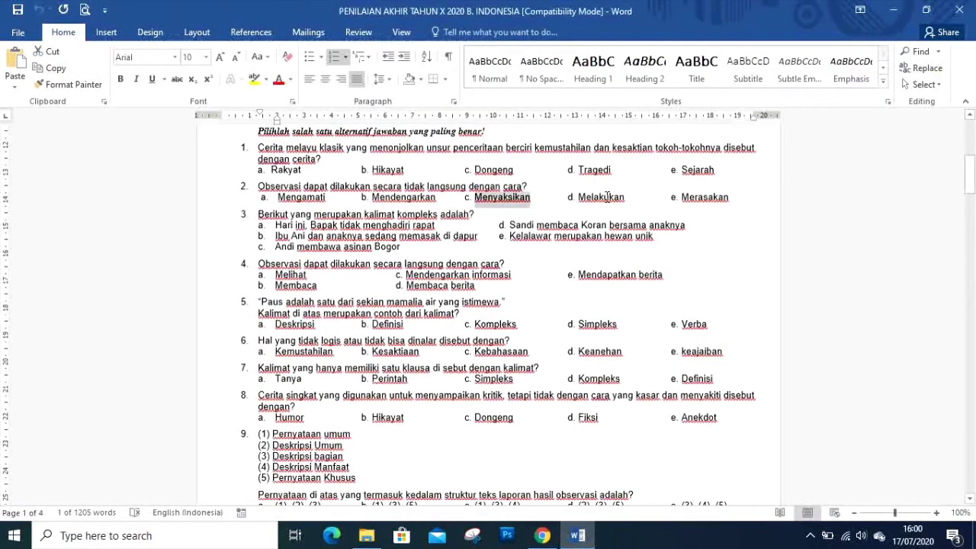
{"action": "double_click", "coordinate": [608, 197]}
{"action": "key", "text": "ctrl+c"}
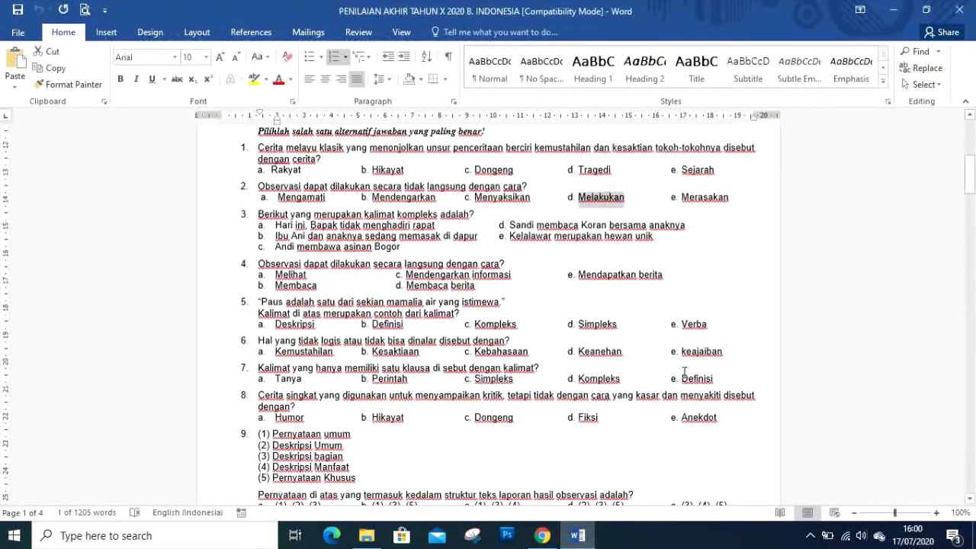
{"action": "left_click", "coordinate": [543, 535]}
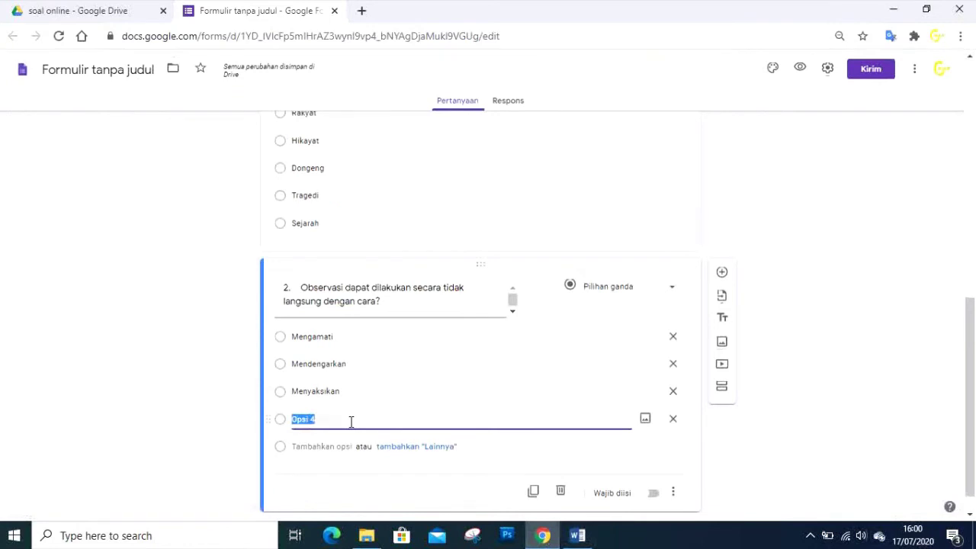
{"action": "key", "text": "ctrl+v"}
Add a fifth answer option to question 2 and fill it with "Merasakan" copied from the Word document
{"action": "left_click", "coordinate": [306, 448]}
{"action": "left_click", "coordinate": [578, 536]}
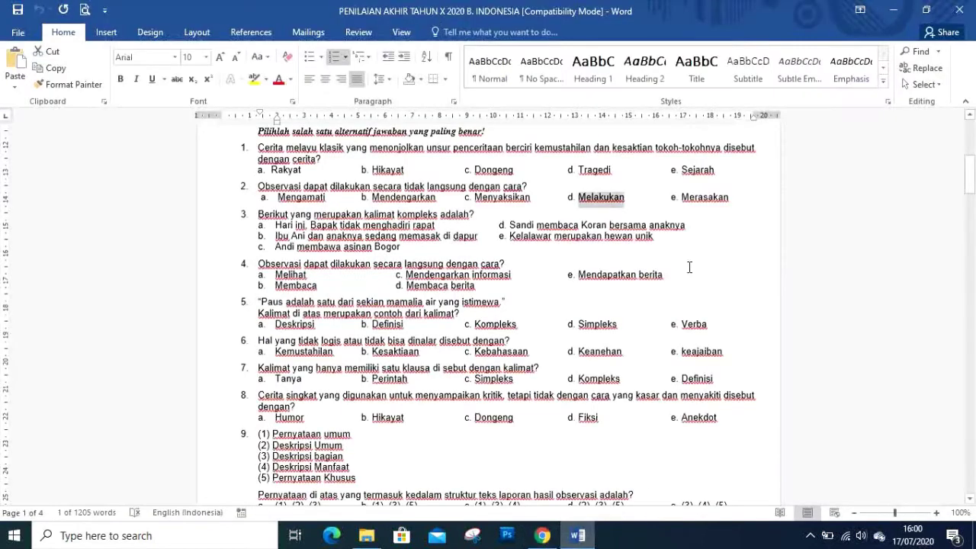
{"action": "double_click", "coordinate": [702, 196]}
{"action": "key", "text": "ctrl+c"}
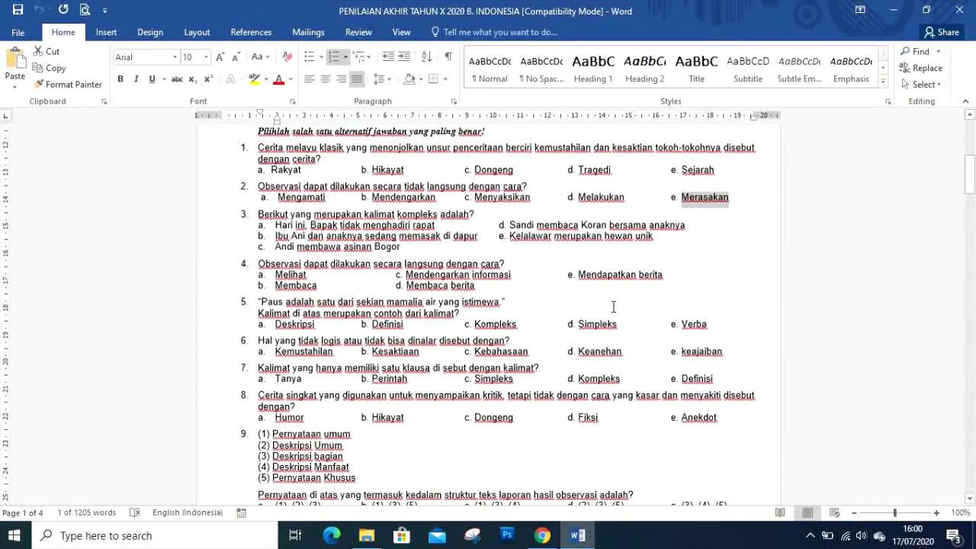
{"action": "left_click", "coordinate": [543, 535]}
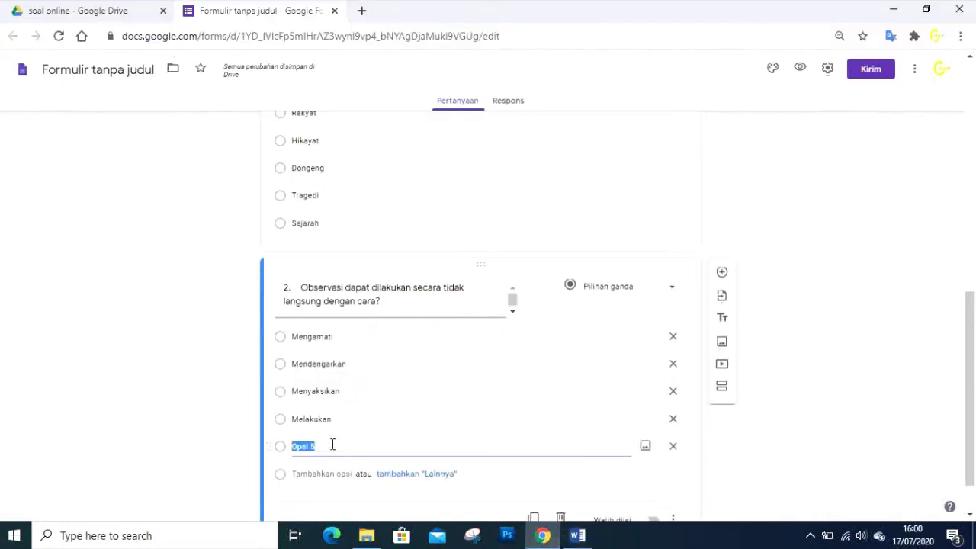
{"action": "key", "text": "ctrl+v"}
{"action": "left_click", "coordinate": [761, 455]}
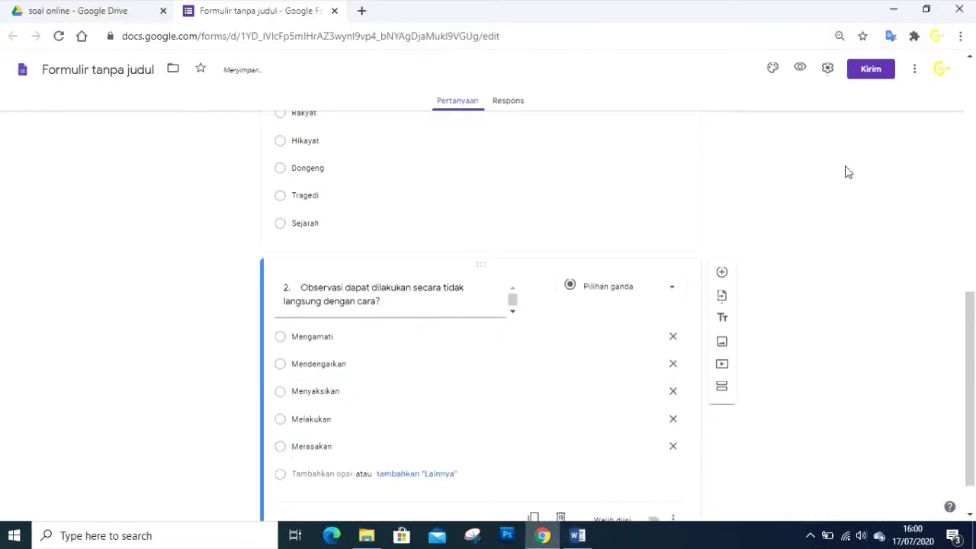
Set the form's confirmation message to "Teriama Kasih Sudah Mengerjakan" in the presentation settings
{"action": "scroll", "coordinate": [514, 315], "scroll_direction": "up", "scroll_amount": 1}
{"action": "scroll", "coordinate": [473, 208], "scroll_direction": "down", "scroll_amount": 2}
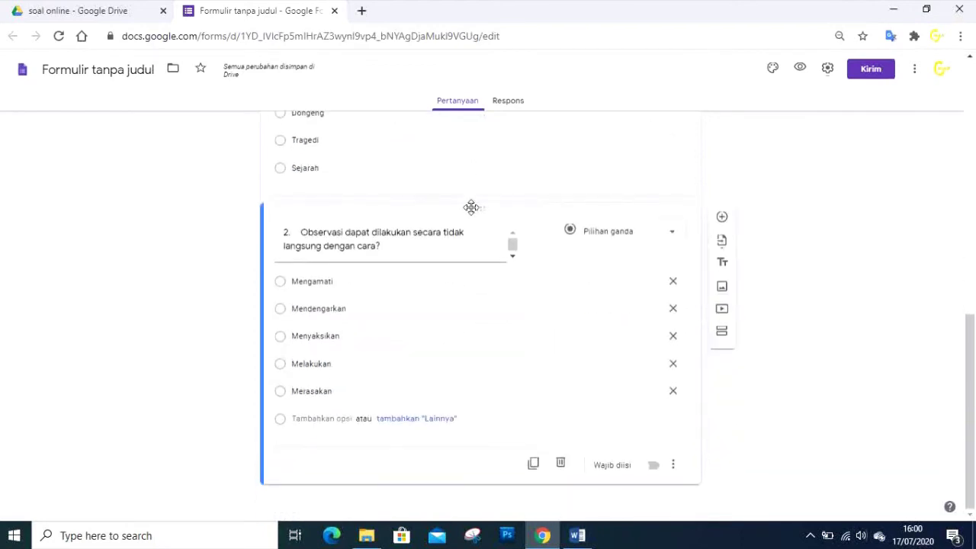
{"action": "scroll", "coordinate": [515, 144], "scroll_direction": "up", "scroll_amount": 2}
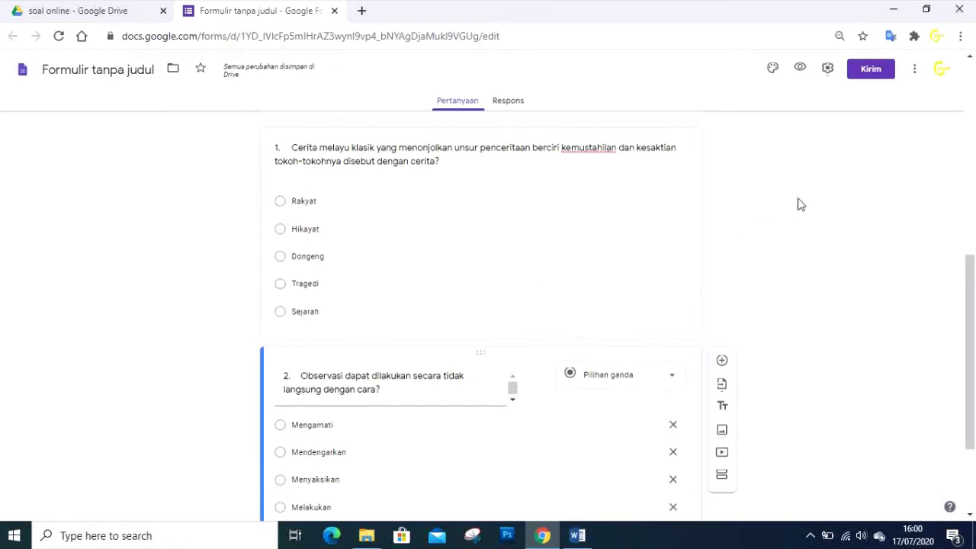
{"action": "left_click", "coordinate": [827, 73]}
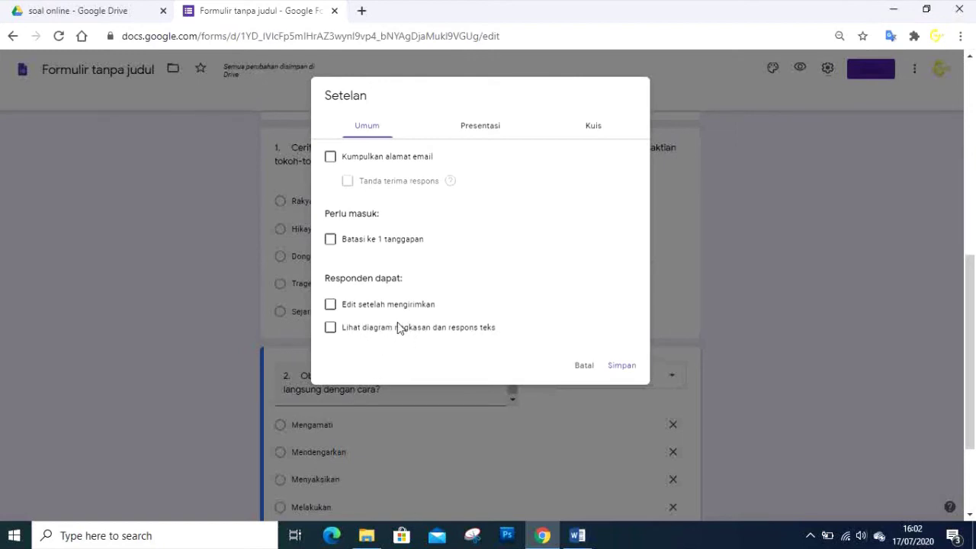
{"action": "left_click", "coordinate": [481, 130]}
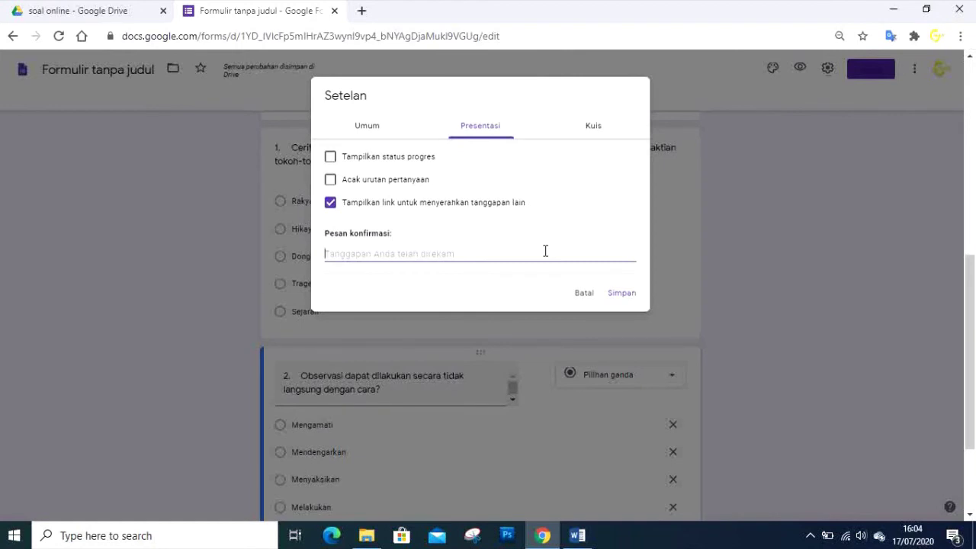
{"action": "type", "text": "Teriama "}
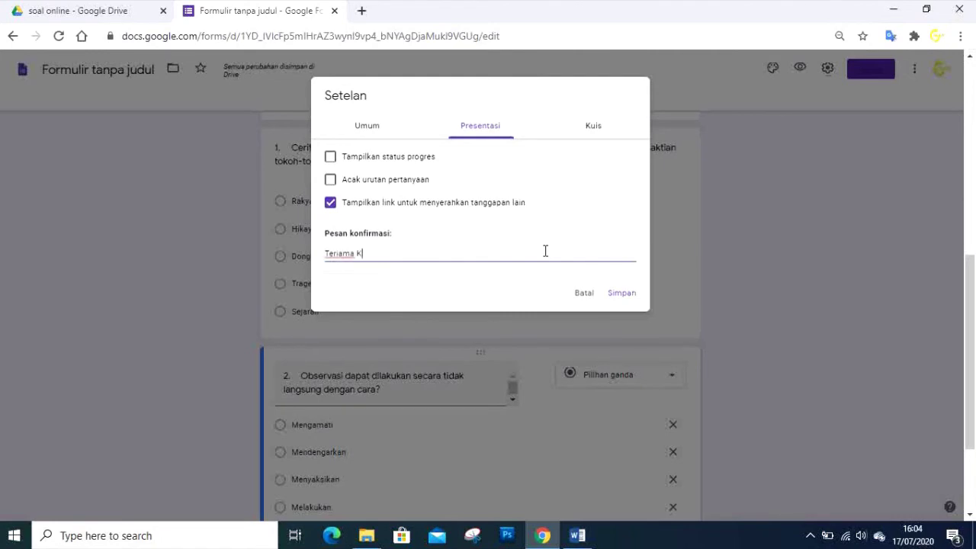
{"action": "type", "text": "Kasih Sudah Mengerjakan"}
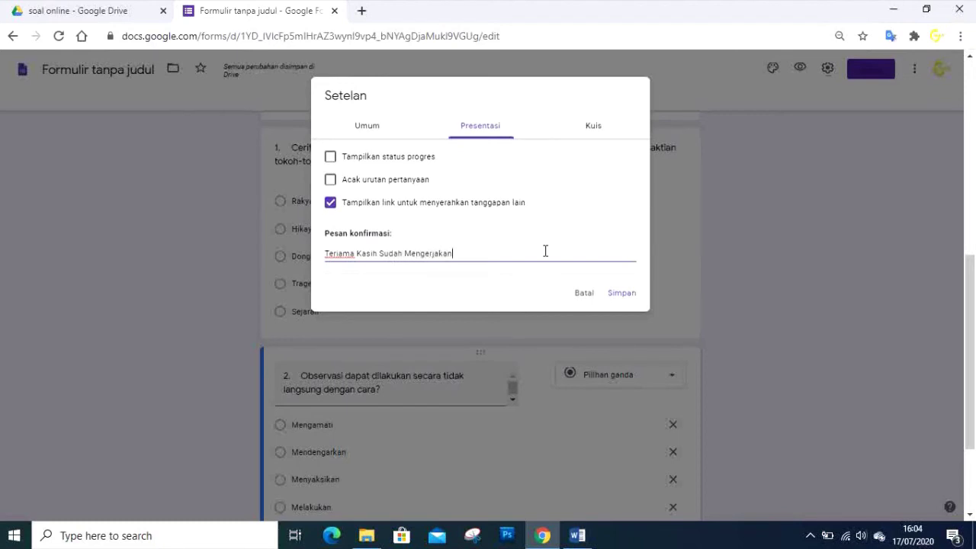
Make the form a quiz, hide unanswered questions, correct answers and point values from respondents, and save the settings
{"action": "left_click", "coordinate": [591, 135]}
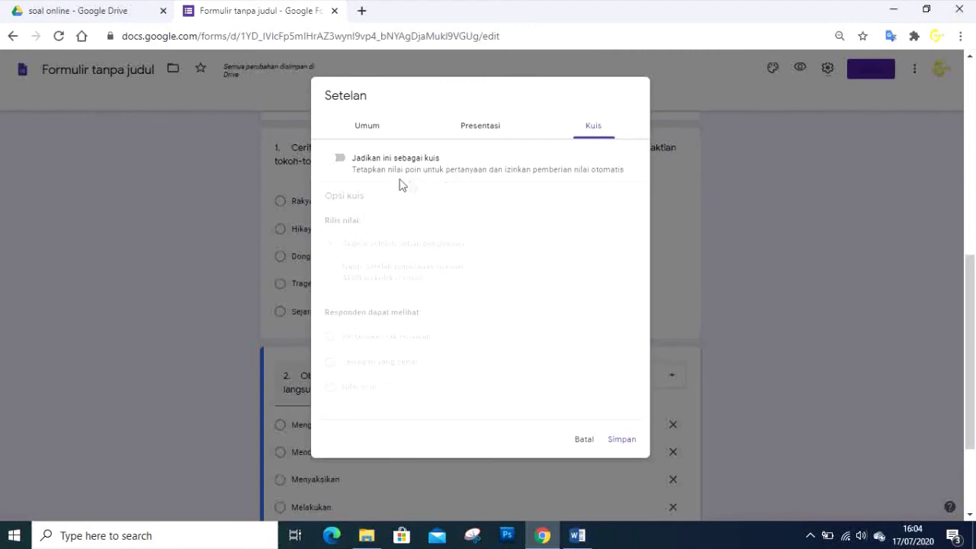
{"action": "left_click", "coordinate": [340, 163]}
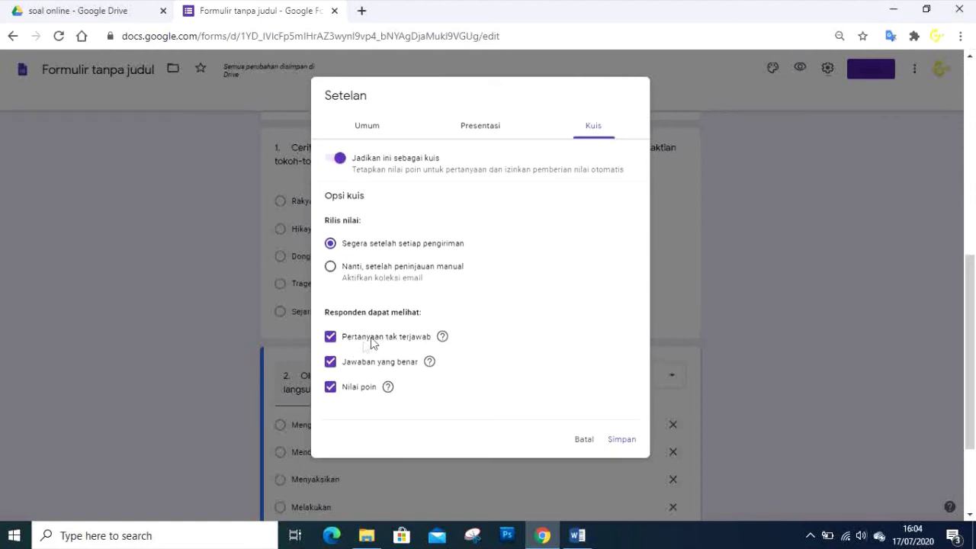
{"action": "left_click", "coordinate": [332, 340]}
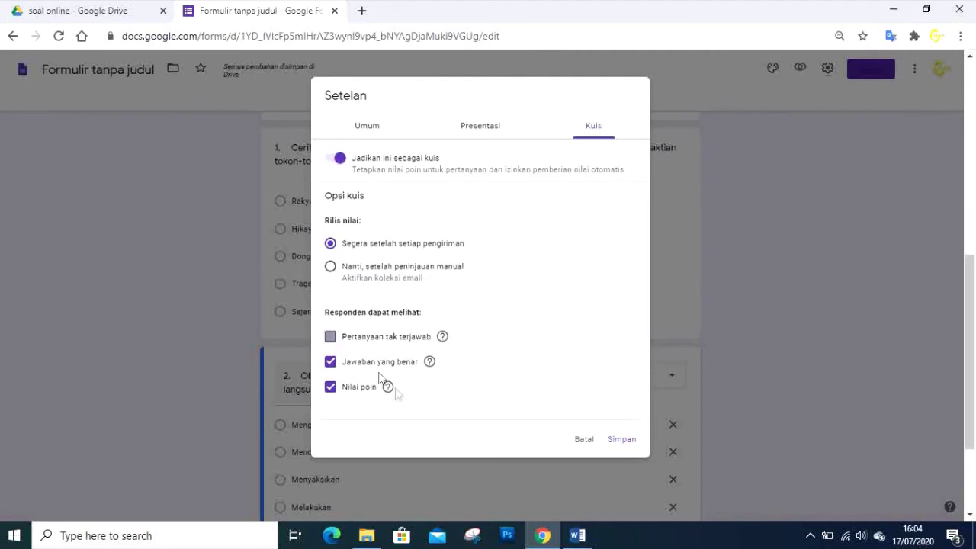
{"action": "left_click", "coordinate": [331, 363]}
{"action": "left_click", "coordinate": [331, 389]}
{"action": "left_click", "coordinate": [622, 441]}
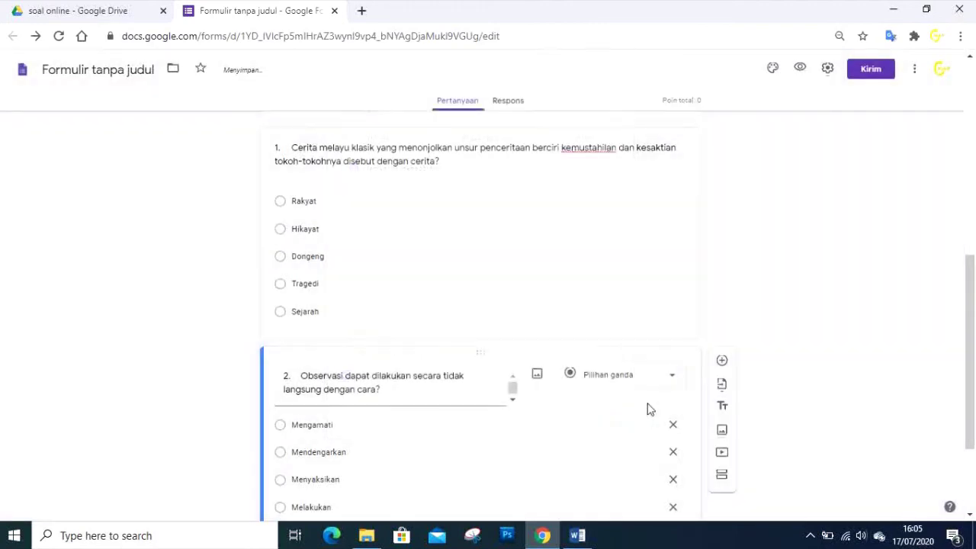
Make question 1, about the classical Malay story, a required question
{"action": "scroll", "coordinate": [547, 254], "scroll_direction": "down", "scroll_amount": 2}
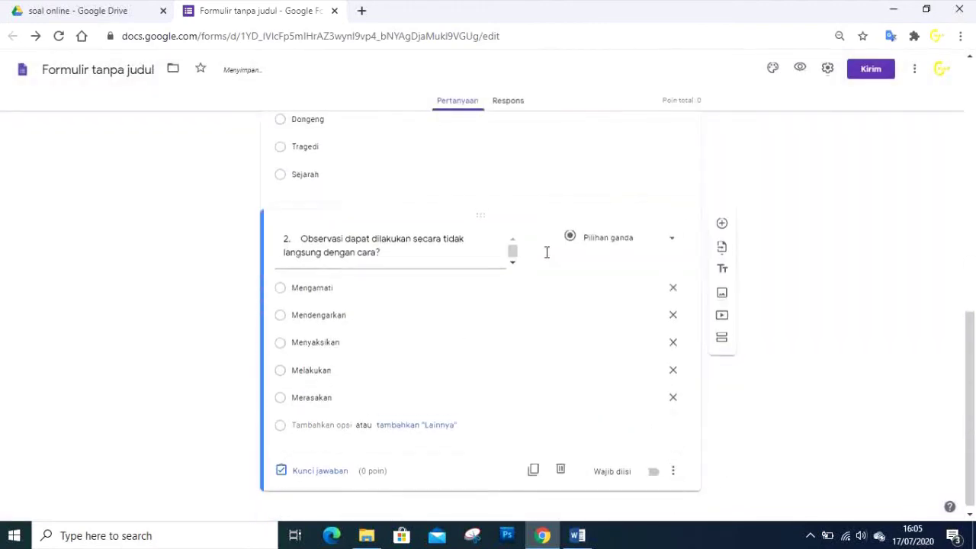
{"action": "scroll", "coordinate": [547, 258], "scroll_direction": "up", "scroll_amount": 2}
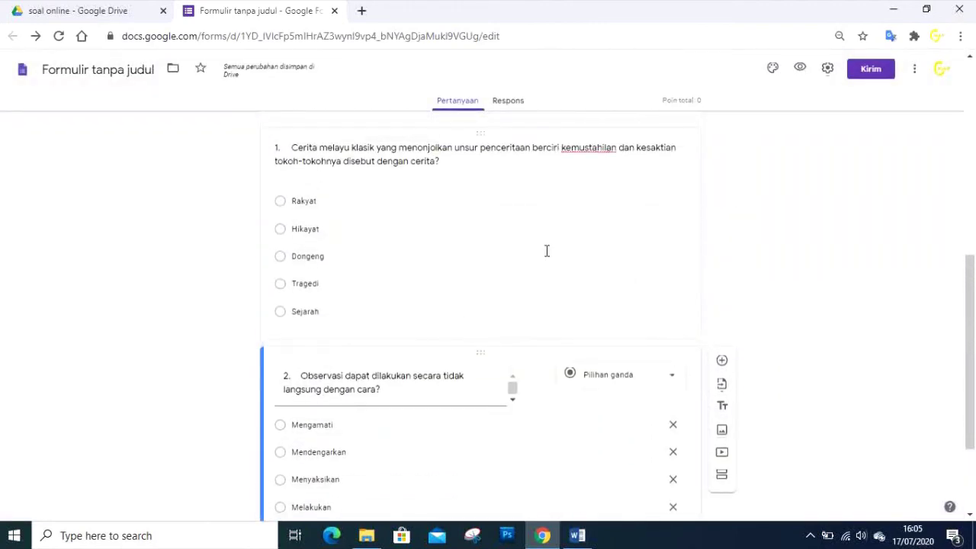
{"action": "scroll", "coordinate": [504, 234], "scroll_direction": "down", "scroll_amount": 2}
{"action": "scroll", "coordinate": [499, 239], "scroll_direction": "up", "scroll_amount": 2}
{"action": "left_click", "coordinate": [480, 200]}
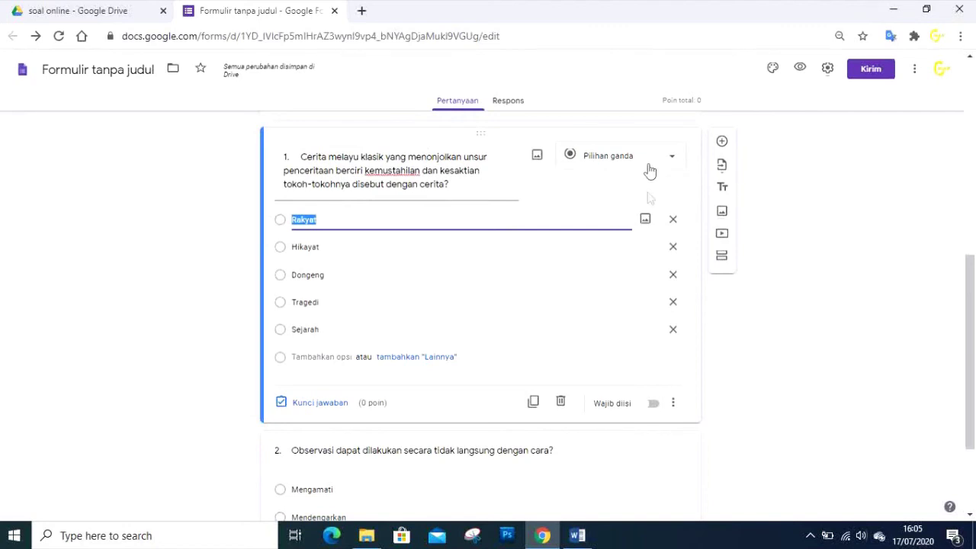
{"action": "left_click", "coordinate": [653, 404]}
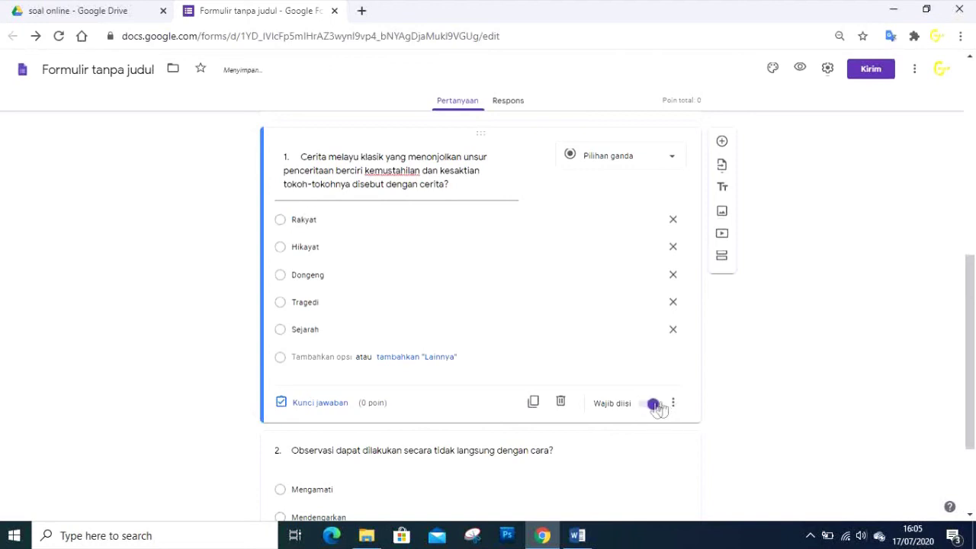
Make question 2, about indirect observation, a required question
{"action": "scroll", "coordinate": [660, 408], "scroll_direction": "down", "scroll_amount": 2}
{"action": "scroll", "coordinate": [649, 396], "scroll_direction": "up", "scroll_amount": 1}
{"action": "scroll", "coordinate": [633, 373], "scroll_direction": "down", "scroll_amount": 2}
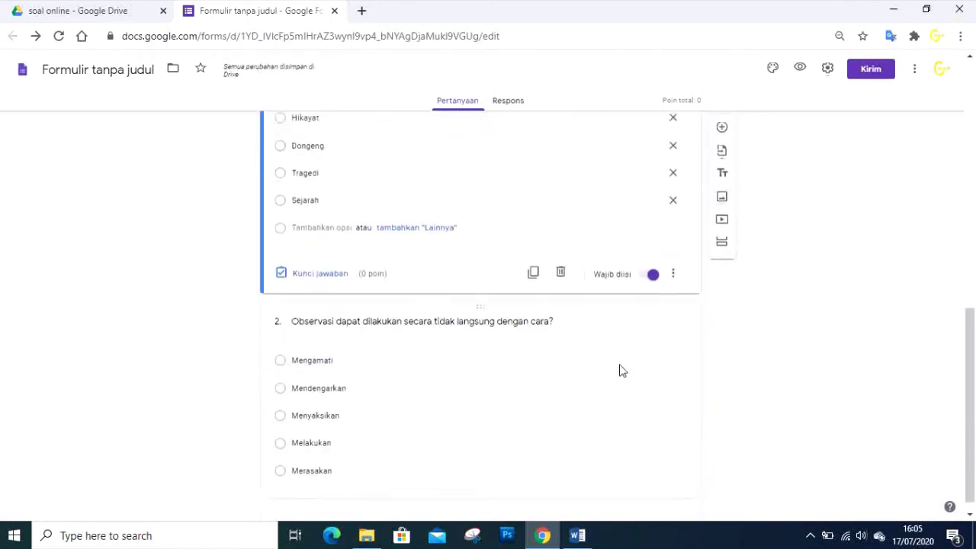
{"action": "left_click", "coordinate": [634, 386]}
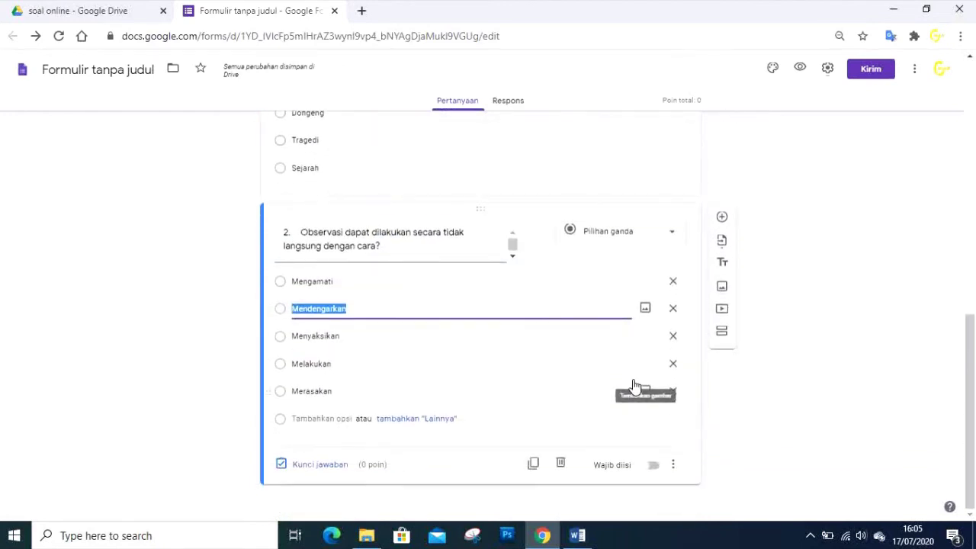
{"action": "left_click", "coordinate": [652, 466]}
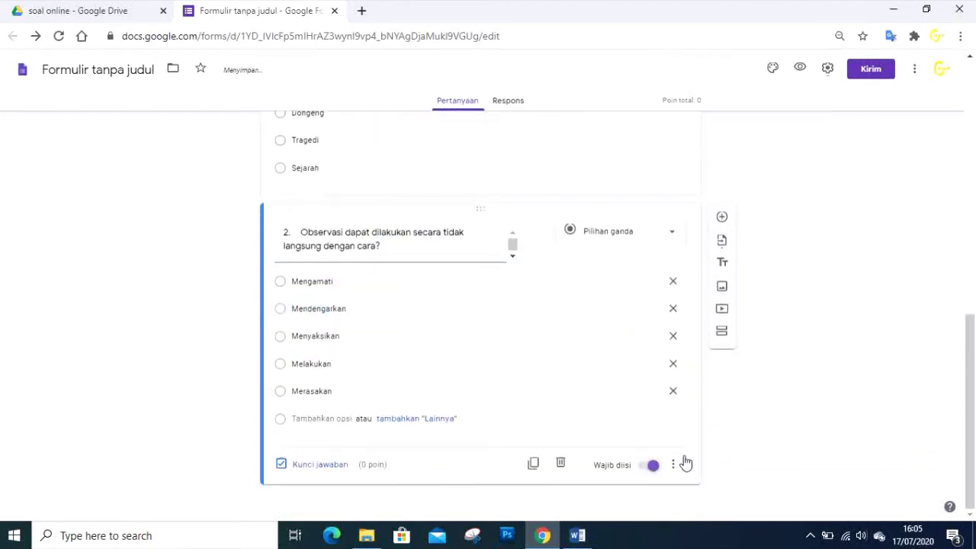
Open the answer key of question 1 and mark "Hikayat" as the correct answer
{"action": "scroll", "coordinate": [610, 389], "scroll_direction": "up", "scroll_amount": 4}
{"action": "left_click", "coordinate": [427, 341]}
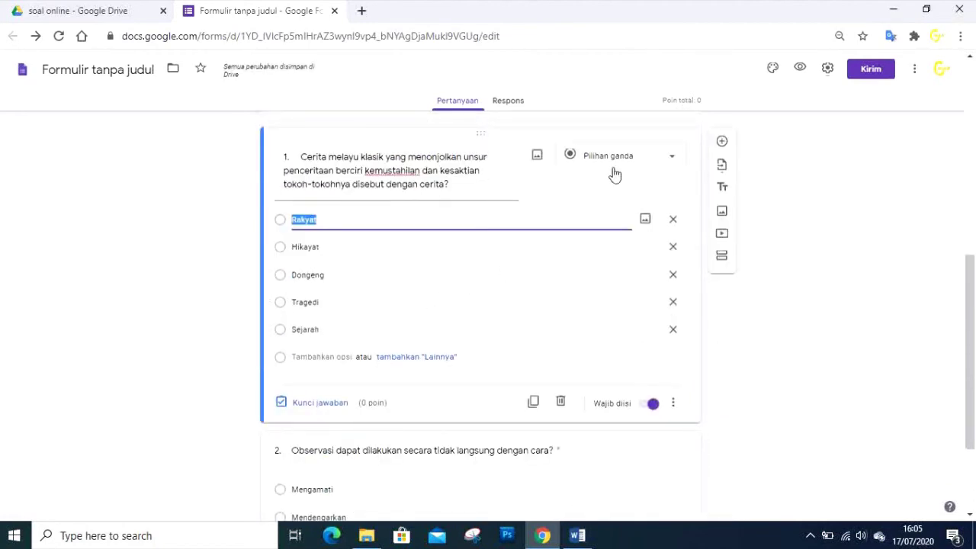
{"action": "left_click", "coordinate": [320, 403]}
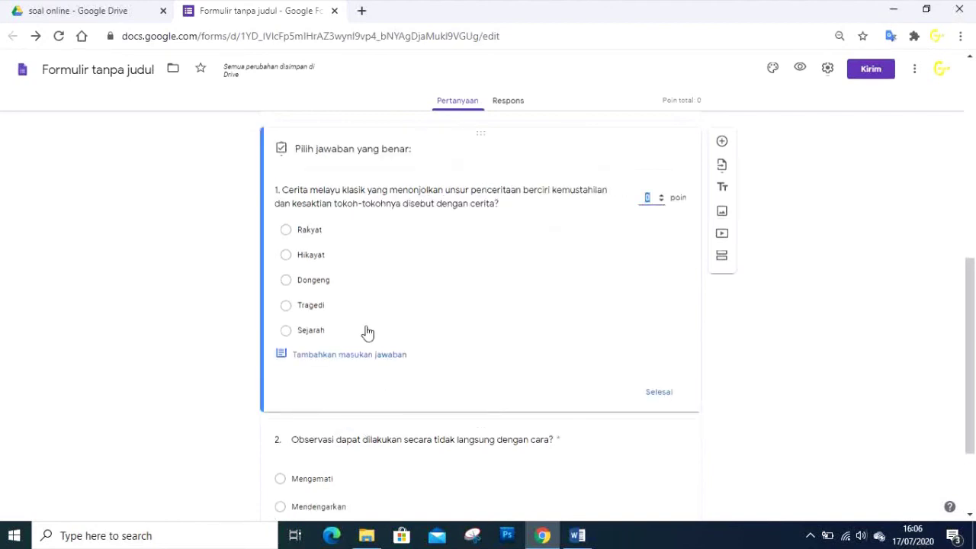
{"action": "left_click", "coordinate": [286, 256]}
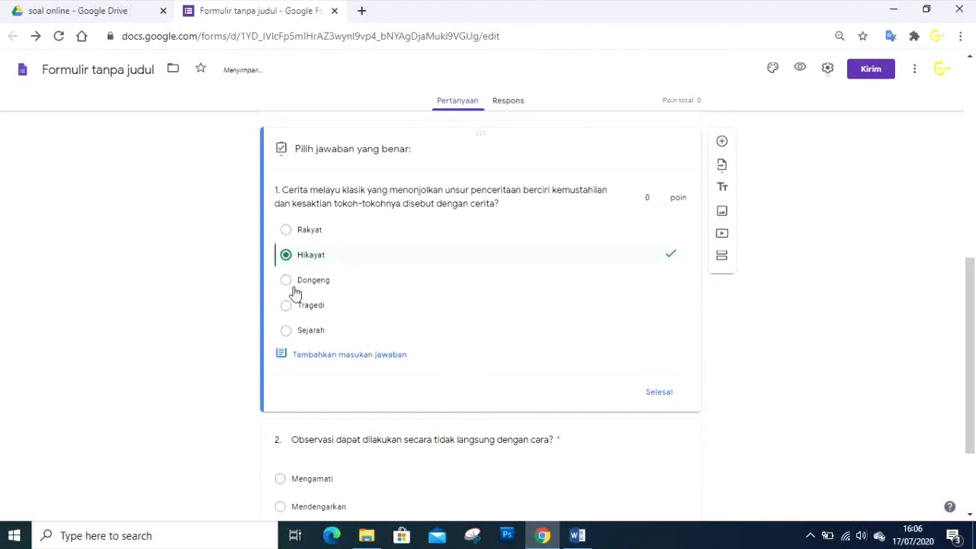
Mark "Dongeng" and "Tragedi" as additional correct answers to question 1, and unmark both again
{"action": "left_click", "coordinate": [286, 281]}
{"action": "left_click", "coordinate": [286, 305]}
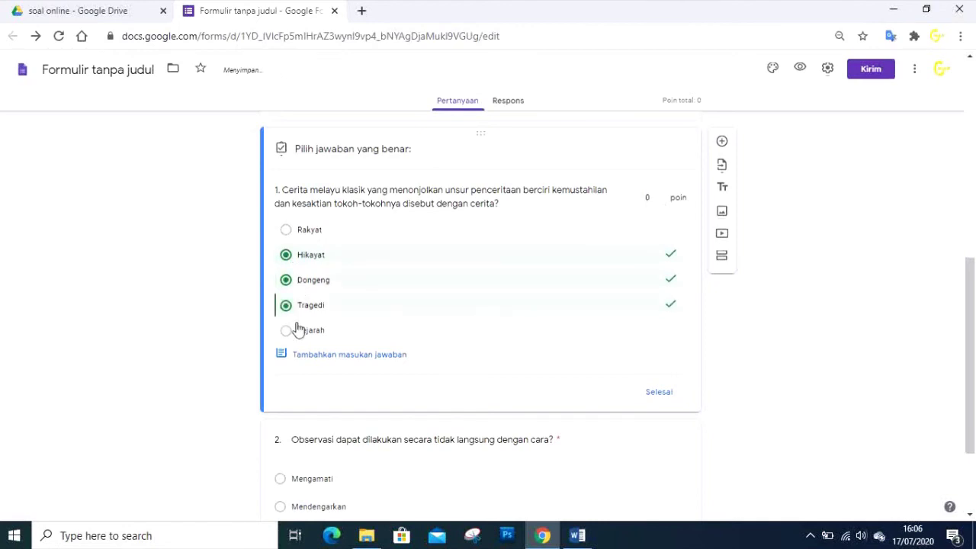
{"action": "left_click", "coordinate": [286, 306]}
{"action": "left_click", "coordinate": [286, 281]}
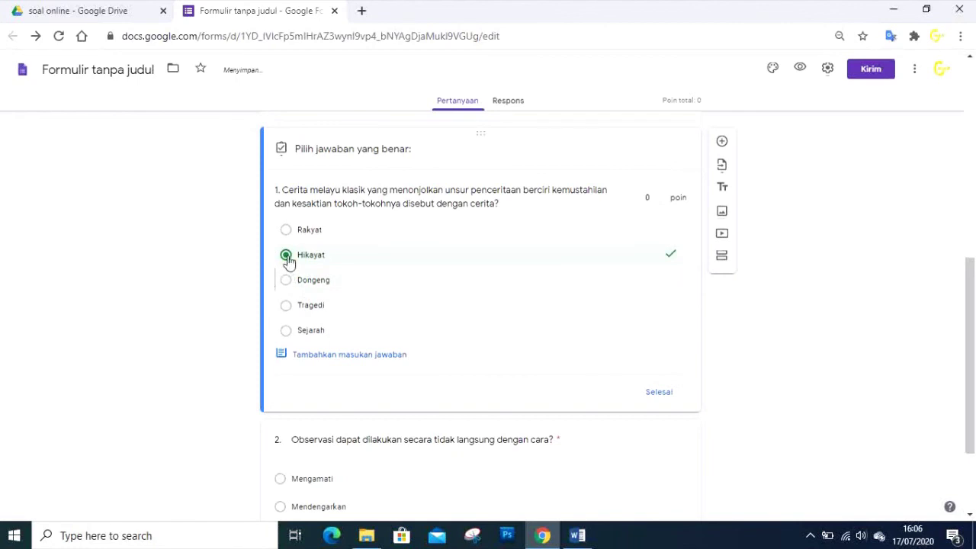
Set question 1's value to 50 points and finish its answer key
{"action": "left_click", "coordinate": [656, 197]}
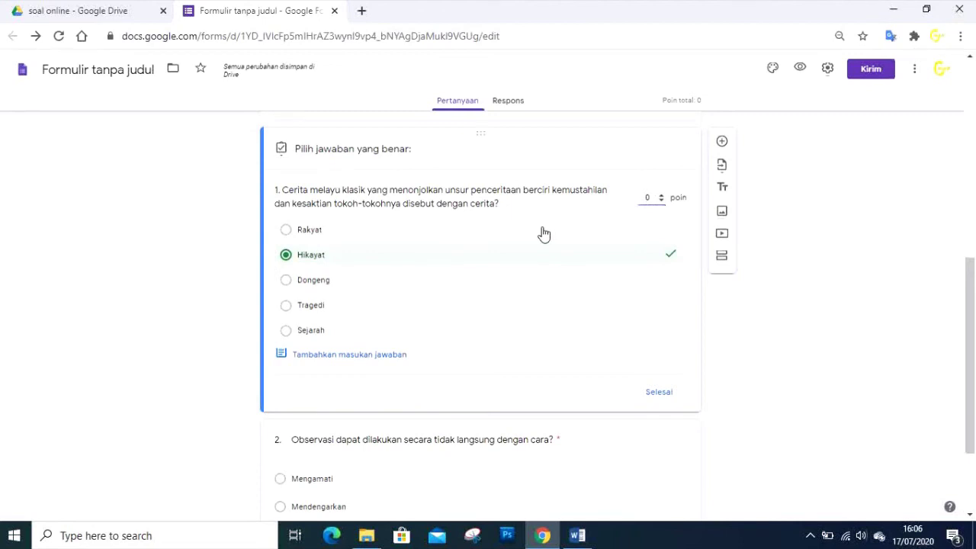
{"action": "scroll", "coordinate": [489, 283], "scroll_direction": "down", "scroll_amount": 1}
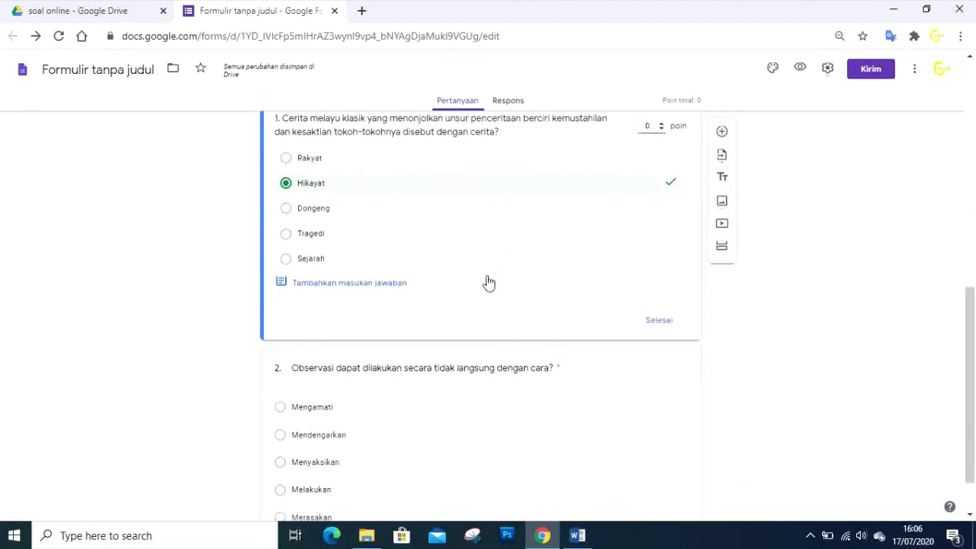
{"action": "scroll", "coordinate": [489, 283], "scroll_direction": "up", "scroll_amount": 1}
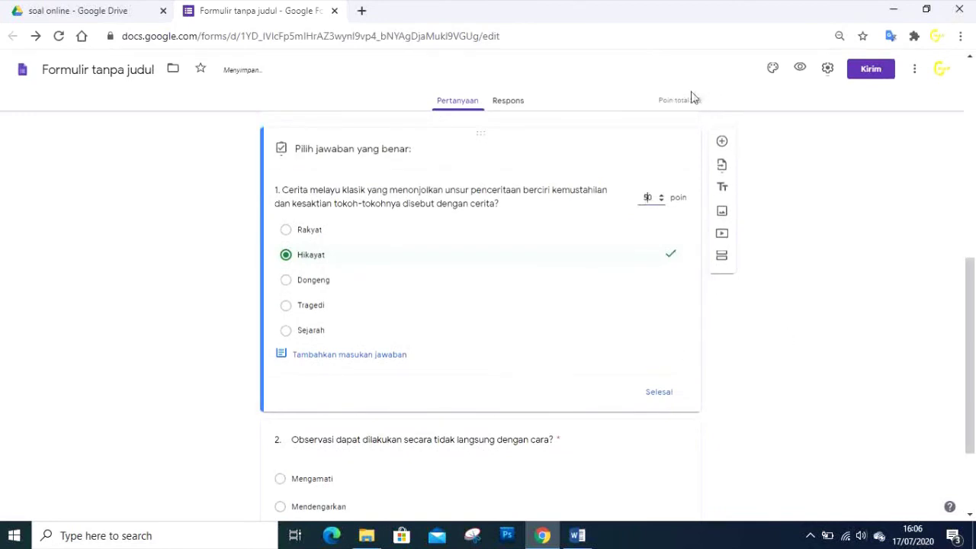
{"action": "left_click", "coordinate": [660, 394]}
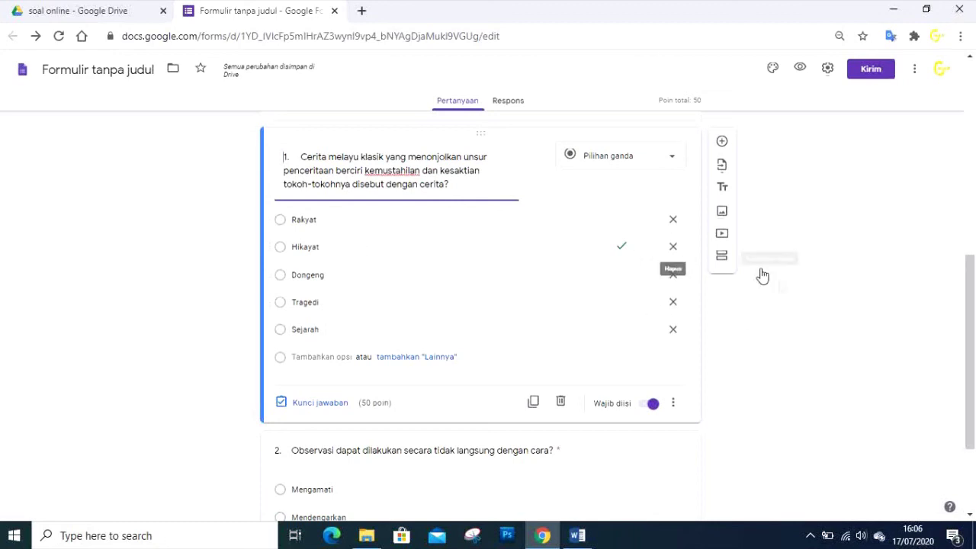
{"action": "left_click", "coordinate": [800, 300]}
Set question 2's answer key to "Mendengarkan" with 50 points and finish the key
{"action": "scroll", "coordinate": [774, 323], "scroll_direction": "down", "scroll_amount": 2}
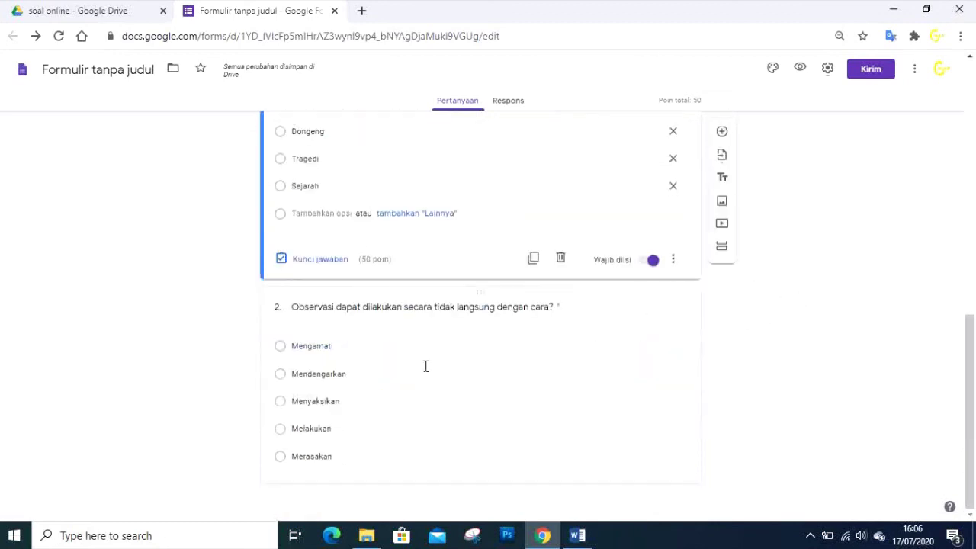
{"action": "left_click", "coordinate": [460, 352]}
{"action": "scroll", "coordinate": [491, 267], "scroll_direction": "up", "scroll_amount": 1}
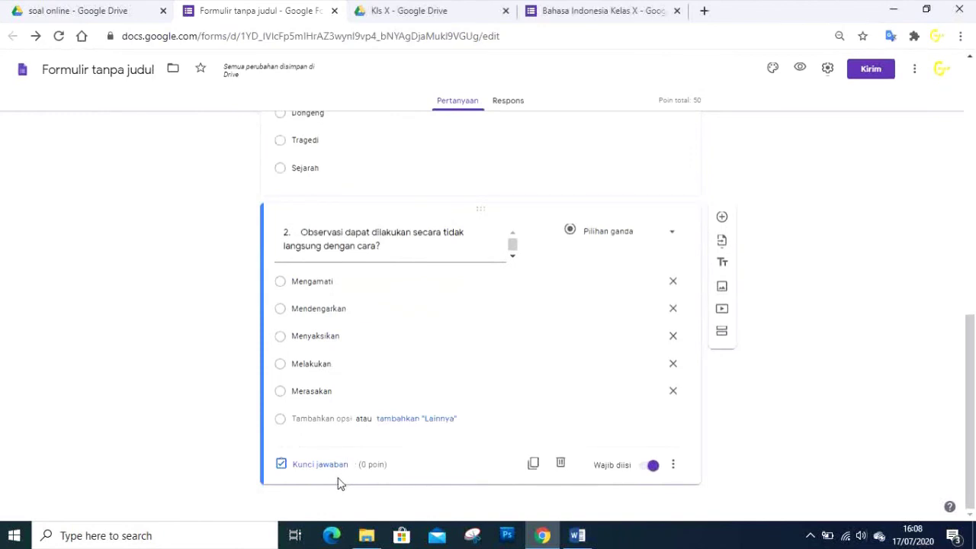
{"action": "left_click", "coordinate": [319, 467]}
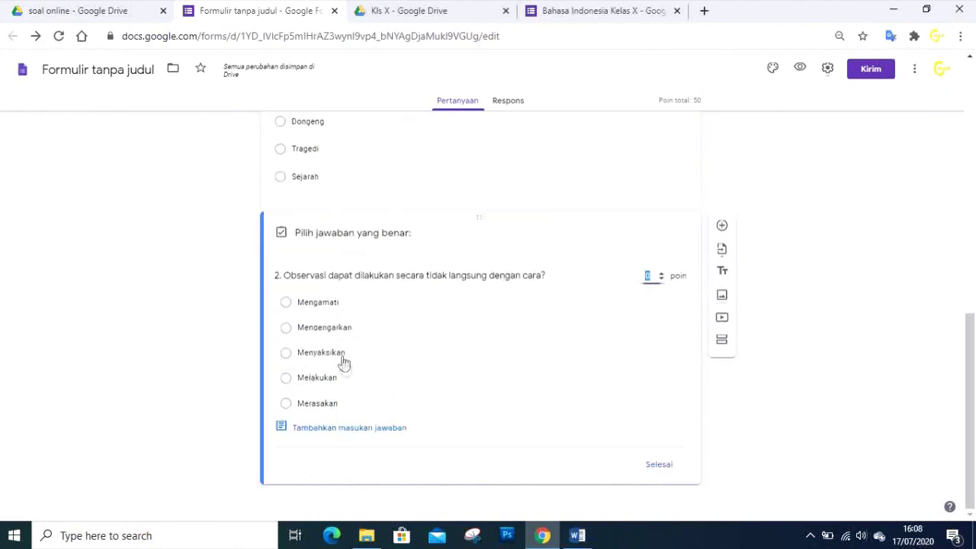
{"action": "left_click", "coordinate": [286, 328]}
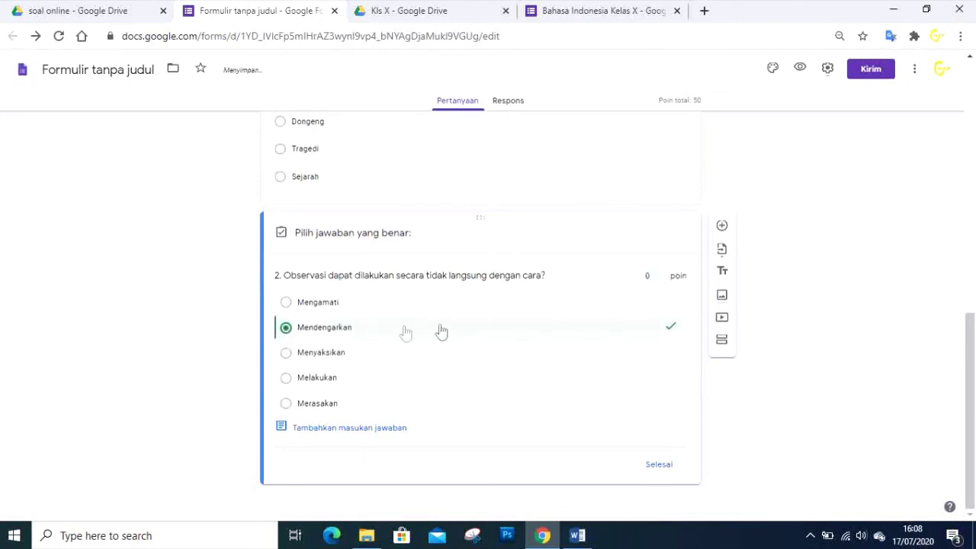
{"action": "left_click", "coordinate": [645, 275]}
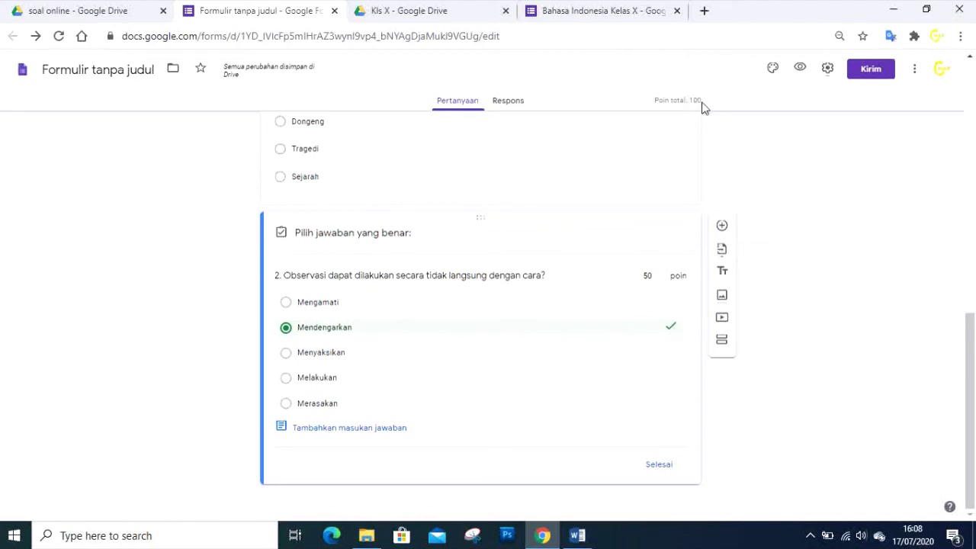
{"action": "left_click", "coordinate": [659, 465]}
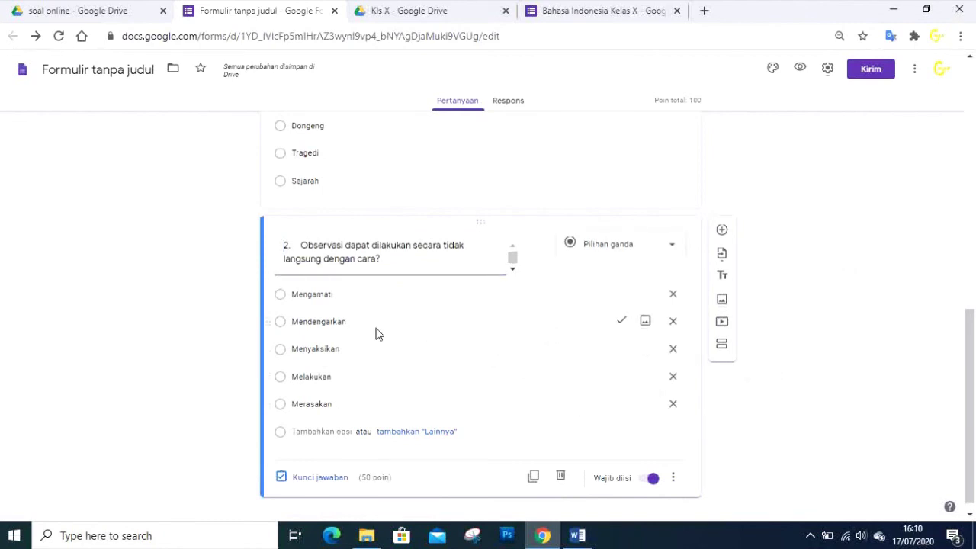
Reopen question 2's answer key to review the marked answer, and close it again
{"action": "left_click", "coordinate": [278, 322]}
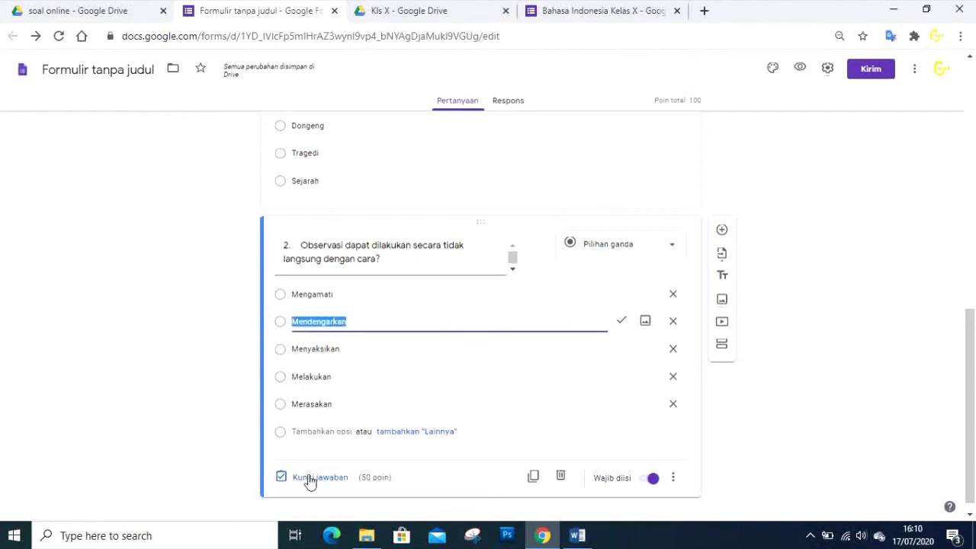
{"action": "left_click", "coordinate": [332, 476]}
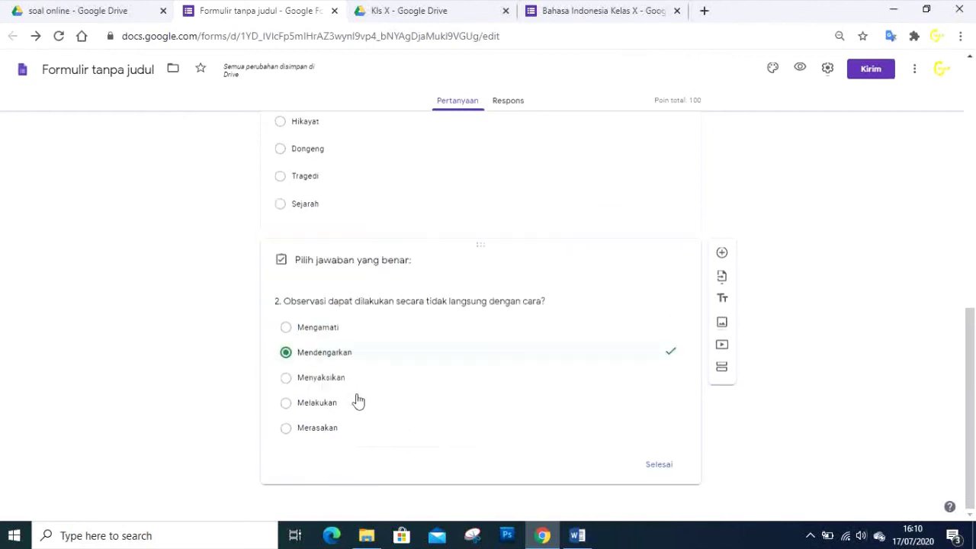
{"action": "left_click", "coordinate": [660, 470]}
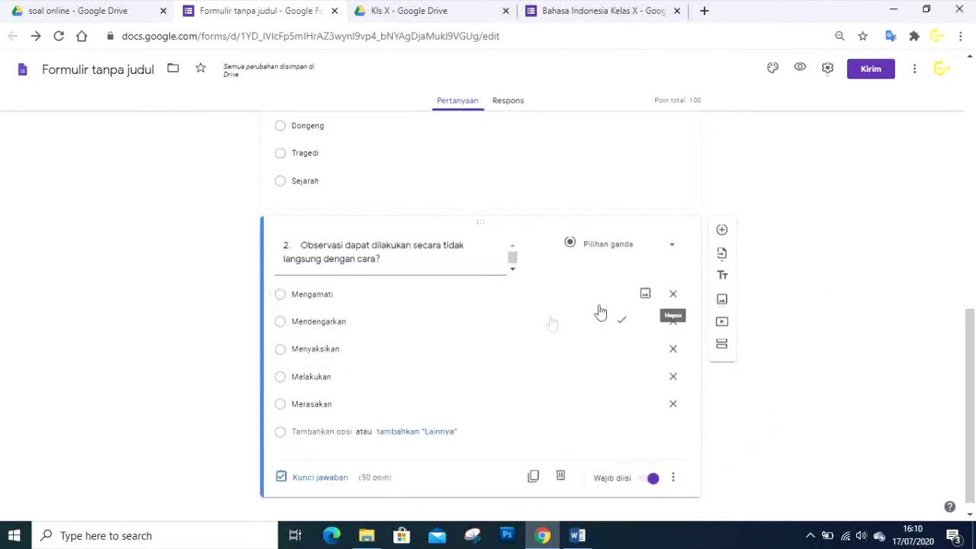
Turn on shuffled option order (Acak urutan opsi) for question 1 about classical Malay stories
{"action": "scroll", "coordinate": [745, 242], "scroll_direction": "up", "scroll_amount": 2}
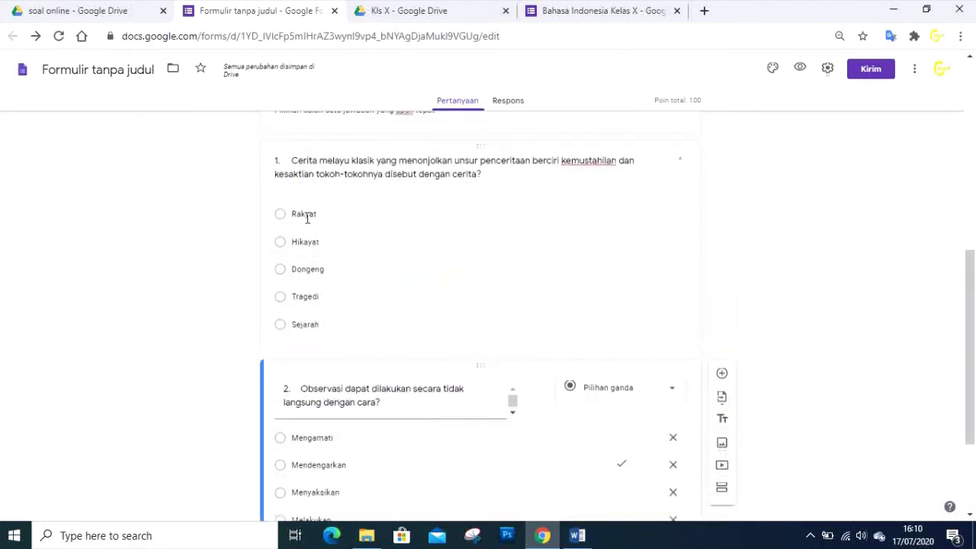
{"action": "scroll", "coordinate": [311, 317], "scroll_direction": "down", "scroll_amount": 1}
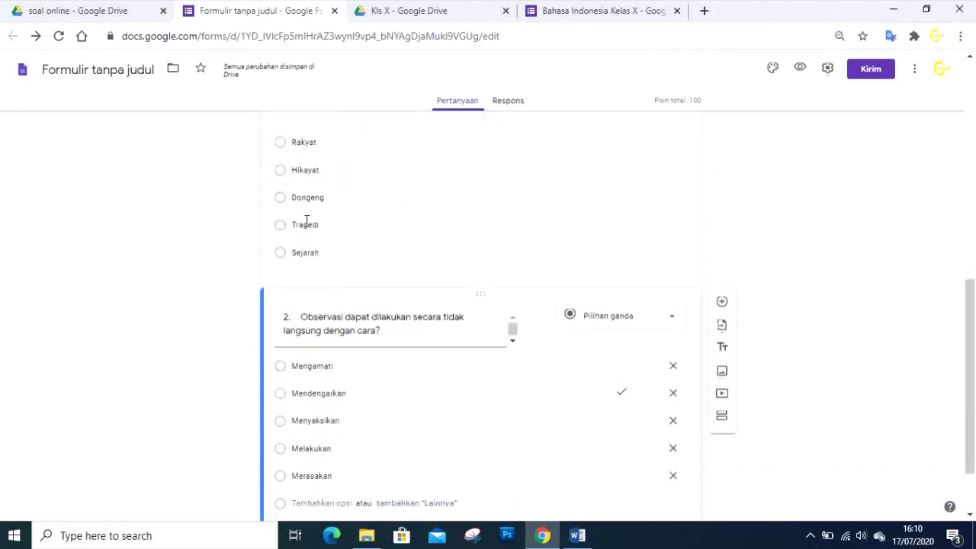
{"action": "scroll", "coordinate": [431, 224], "scroll_direction": "up", "scroll_amount": 2}
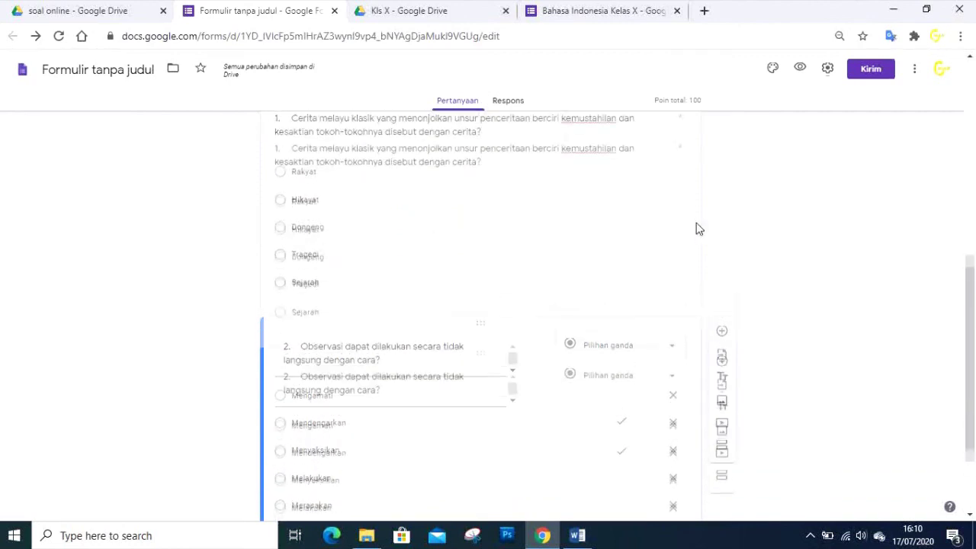
{"action": "left_click", "coordinate": [574, 270]}
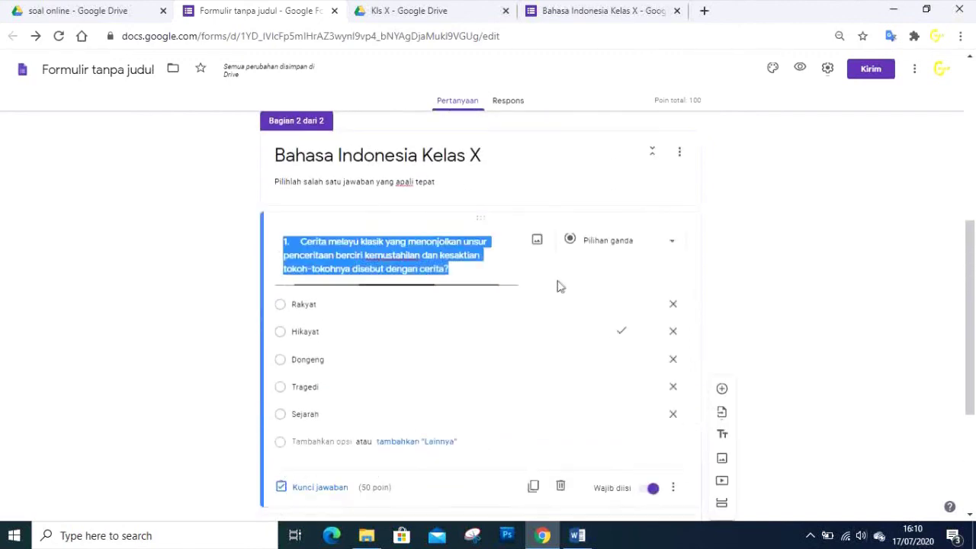
{"action": "scroll", "coordinate": [621, 344], "scroll_direction": "down", "scroll_amount": 1}
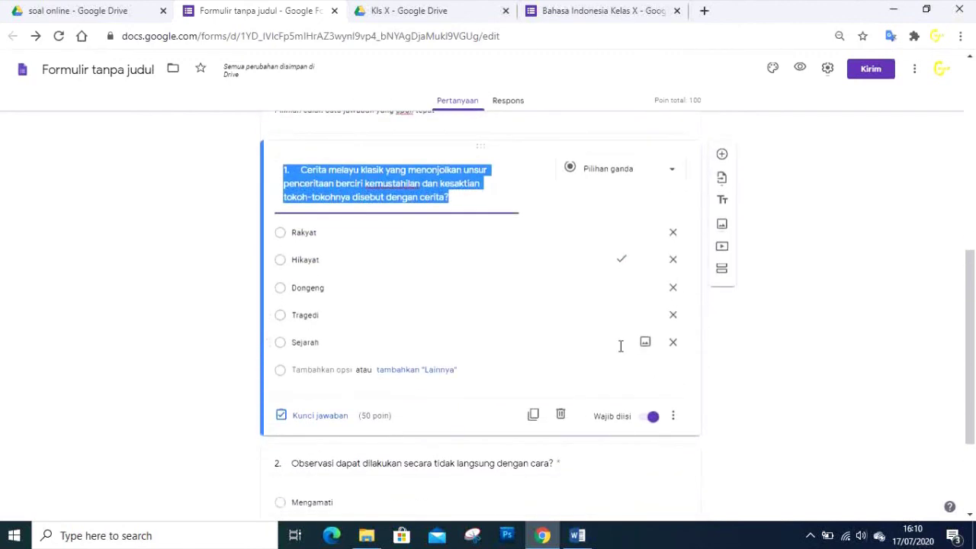
{"action": "left_click", "coordinate": [676, 417]}
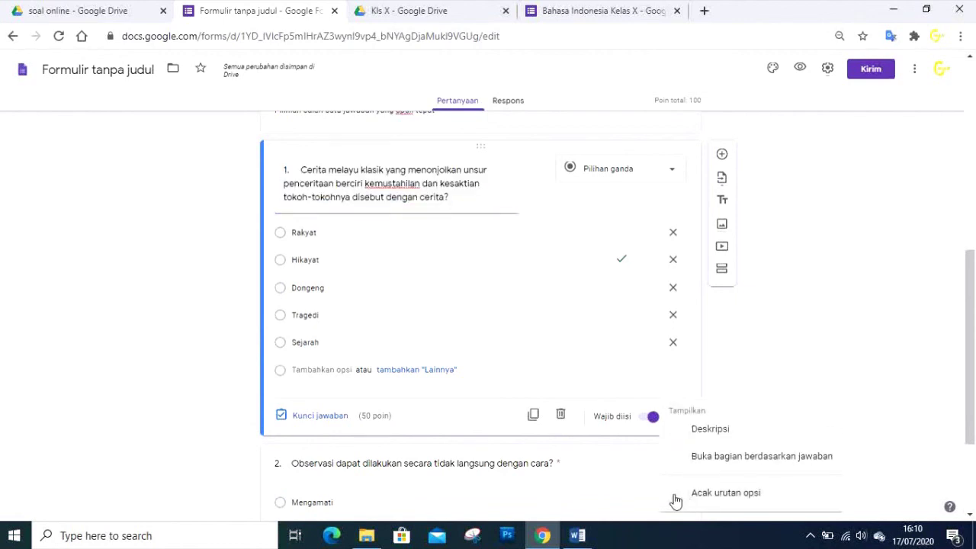
{"action": "left_click", "coordinate": [676, 497]}
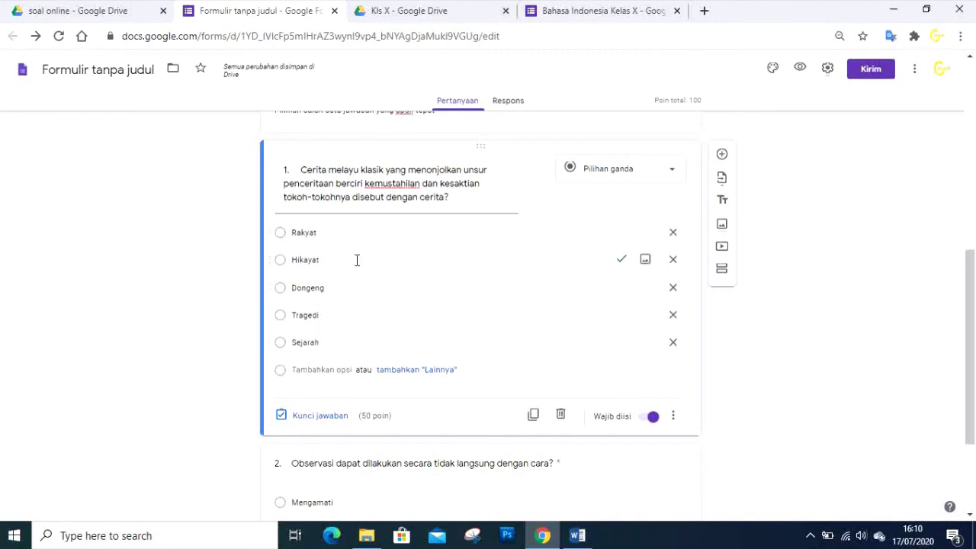
Turn on shuffled option order (Acak urutan opsi) for question 2 about indirect observation
{"action": "scroll", "coordinate": [414, 290], "scroll_direction": "down", "scroll_amount": 2}
{"action": "left_click", "coordinate": [417, 344]}
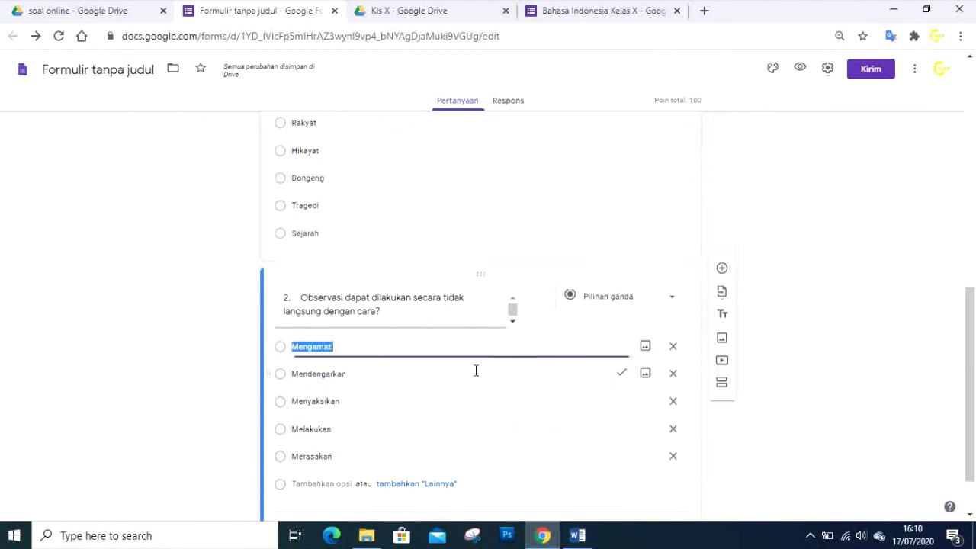
{"action": "scroll", "coordinate": [476, 371], "scroll_direction": "down", "scroll_amount": 1}
{"action": "left_click", "coordinate": [676, 467]}
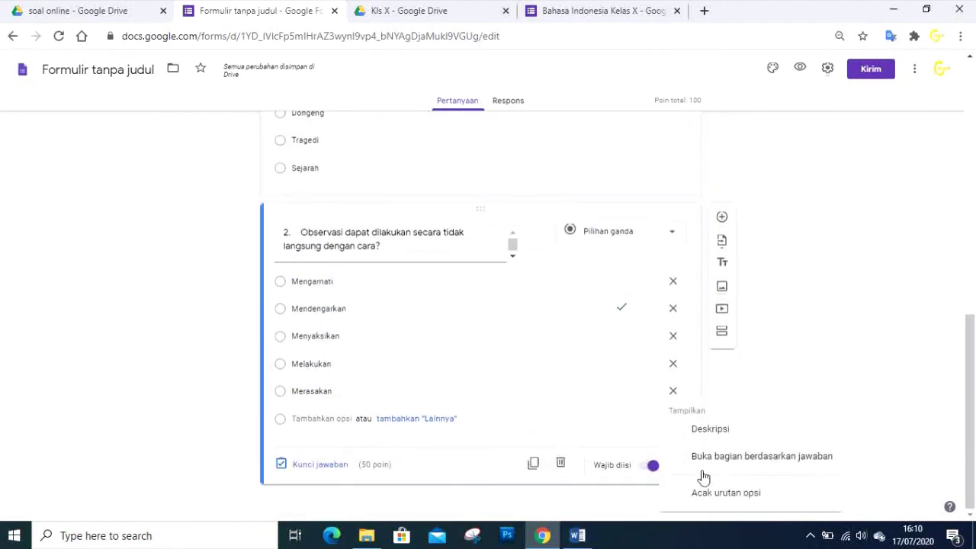
{"action": "left_click", "coordinate": [694, 492]}
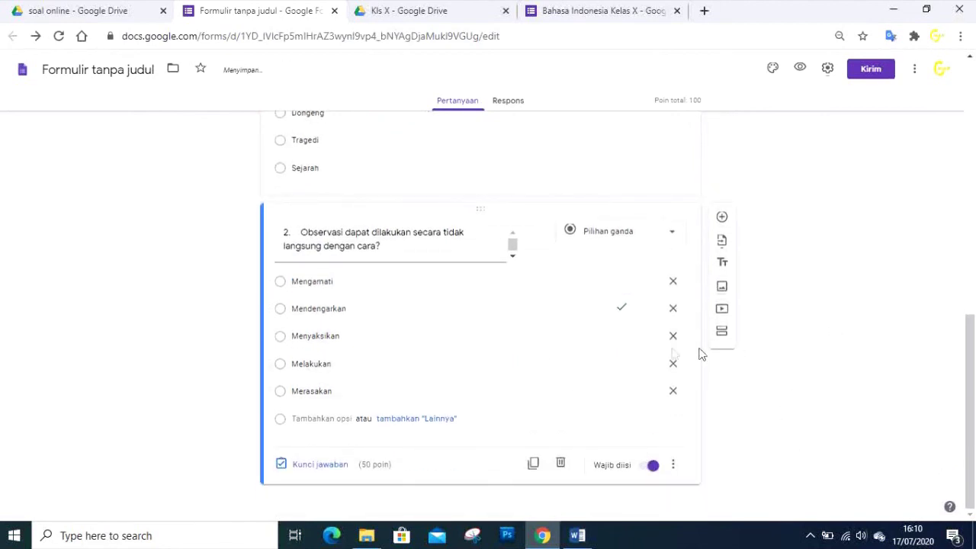
Open the form preview, fill in the respondent's name and class X, and continue to the Bahasa Indonesia Kelas X section
{"action": "scroll", "coordinate": [841, 252], "scroll_direction": "up", "scroll_amount": 4}
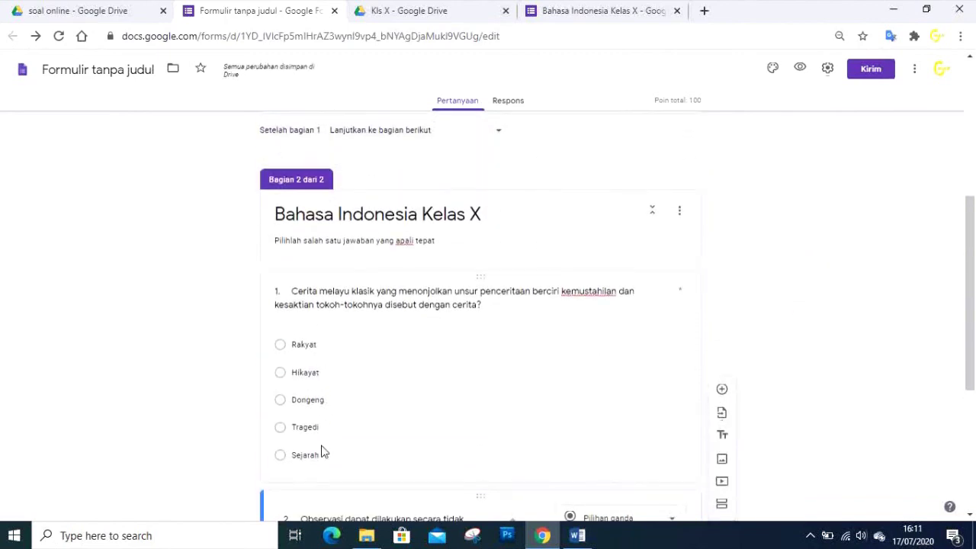
{"action": "left_click", "coordinate": [801, 68]}
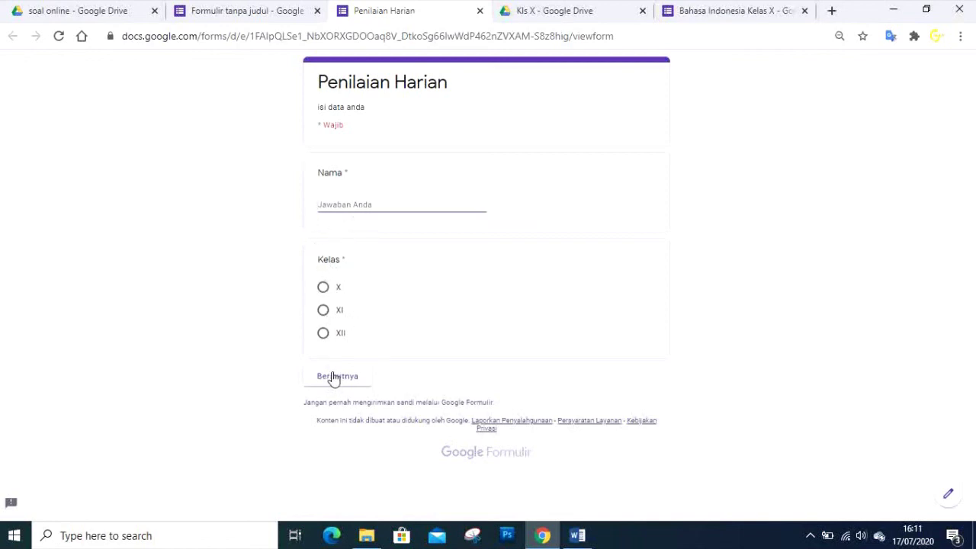
{"action": "left_click", "coordinate": [324, 289]}
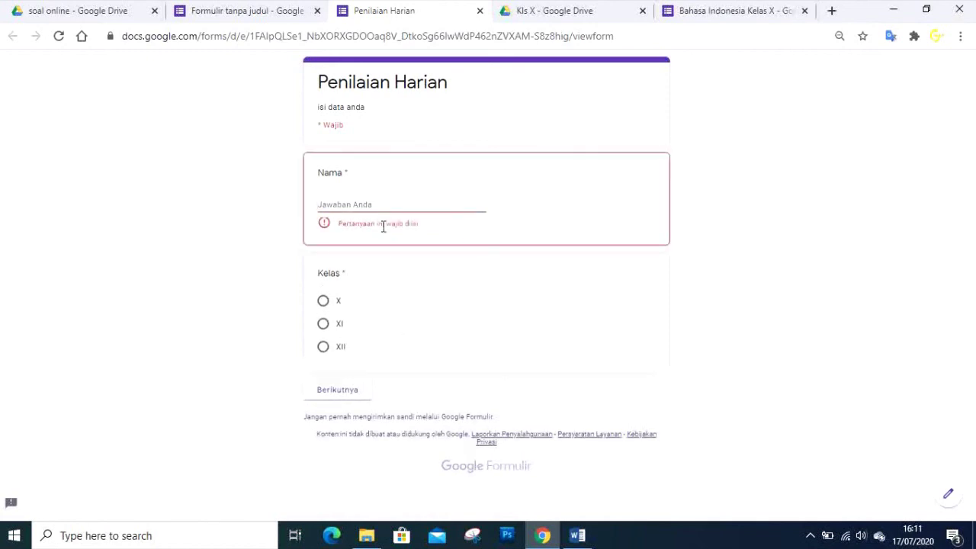
{"action": "left_click", "coordinate": [322, 204]}
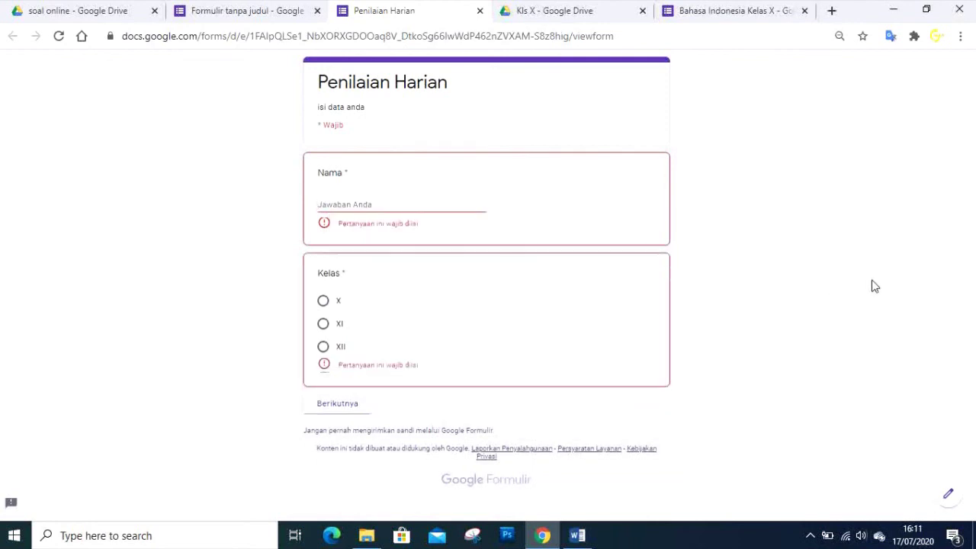
{"action": "type", "text": "MAN Creator"}
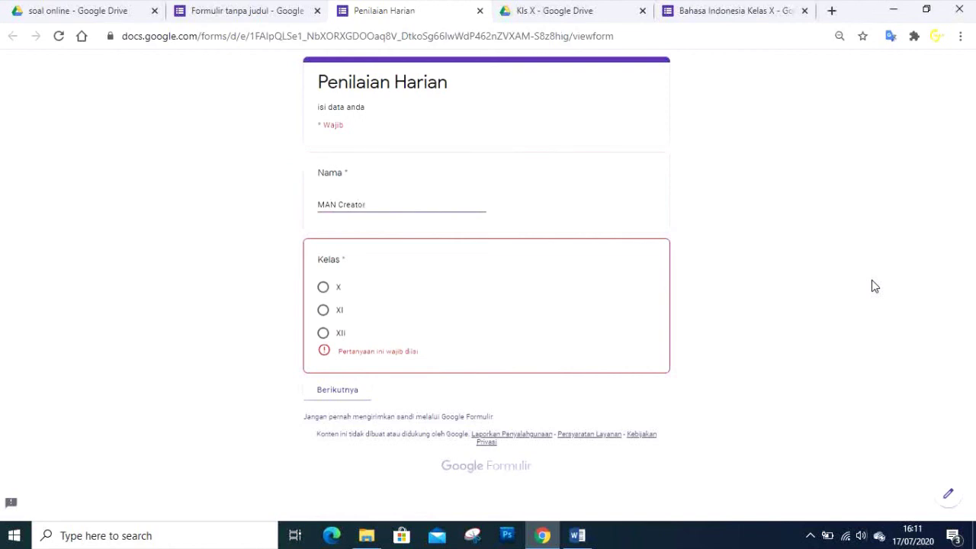
{"action": "left_click", "coordinate": [322, 288]}
{"action": "left_click", "coordinate": [338, 377]}
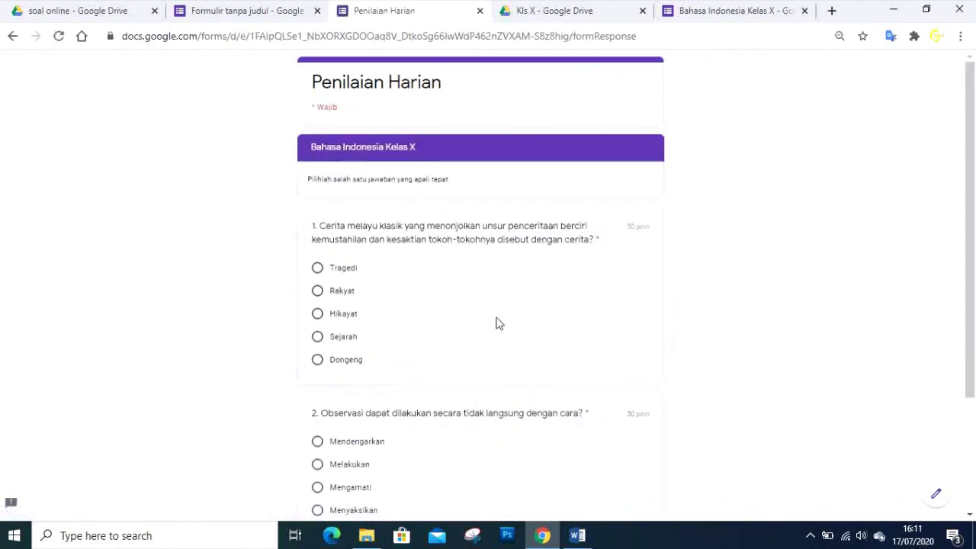
Answer question 1 with "Hikayat" and question 2 with "Menyaksikan", and submit the test response
{"action": "scroll", "coordinate": [495, 324], "scroll_direction": "down", "scroll_amount": 2}
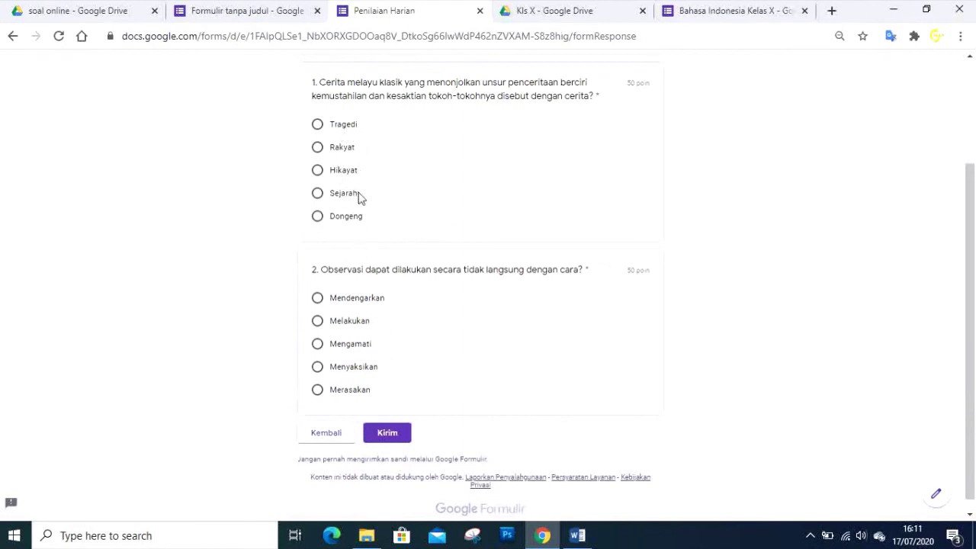
{"action": "left_click", "coordinate": [319, 173]}
{"action": "left_click", "coordinate": [319, 371]}
{"action": "left_click", "coordinate": [385, 432]}
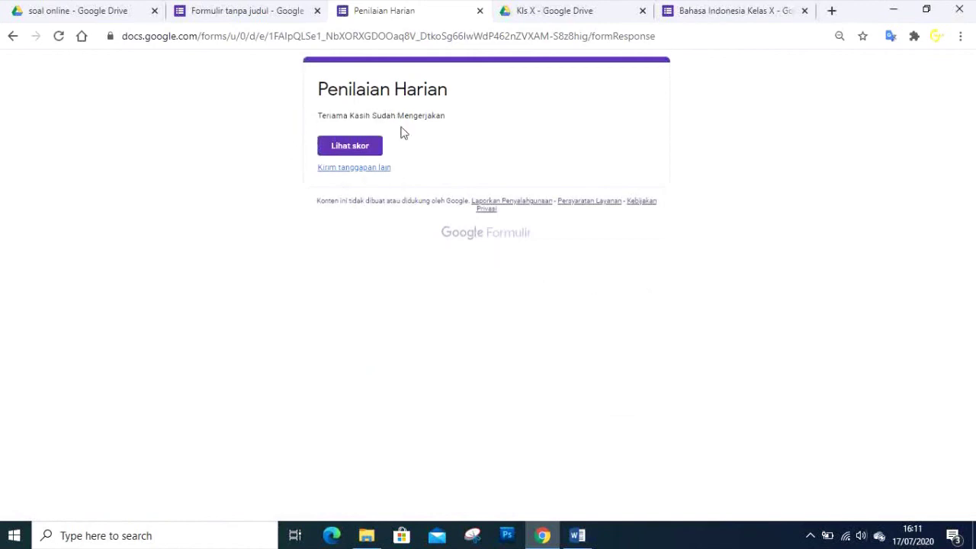
Open the submitted response's score page and review the points and marked answers
{"action": "left_click", "coordinate": [347, 146]}
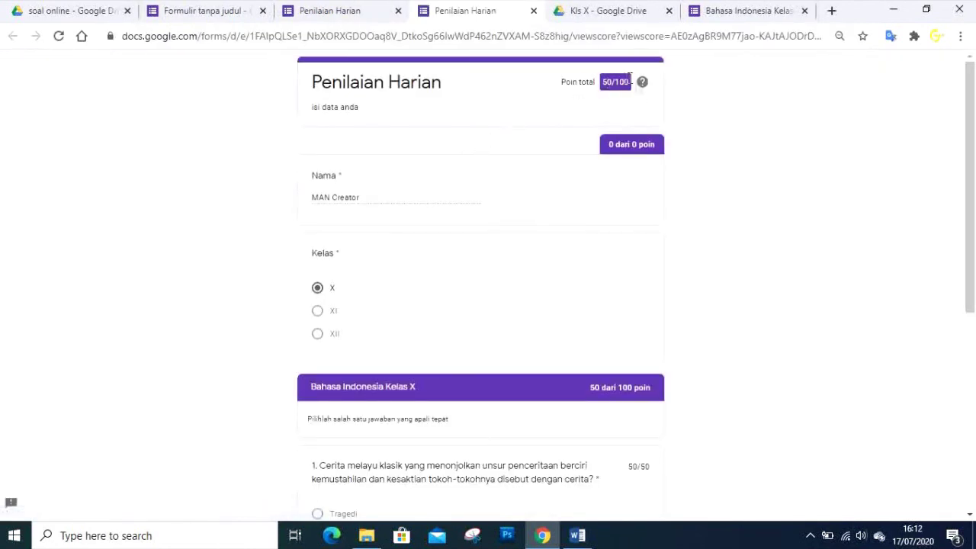
{"action": "scroll", "coordinate": [588, 127], "scroll_direction": "down", "scroll_amount": 1}
{"action": "scroll", "coordinate": [588, 122], "scroll_direction": "up", "scroll_amount": 1}
{"action": "scroll", "coordinate": [593, 124], "scroll_direction": "down", "scroll_amount": 5}
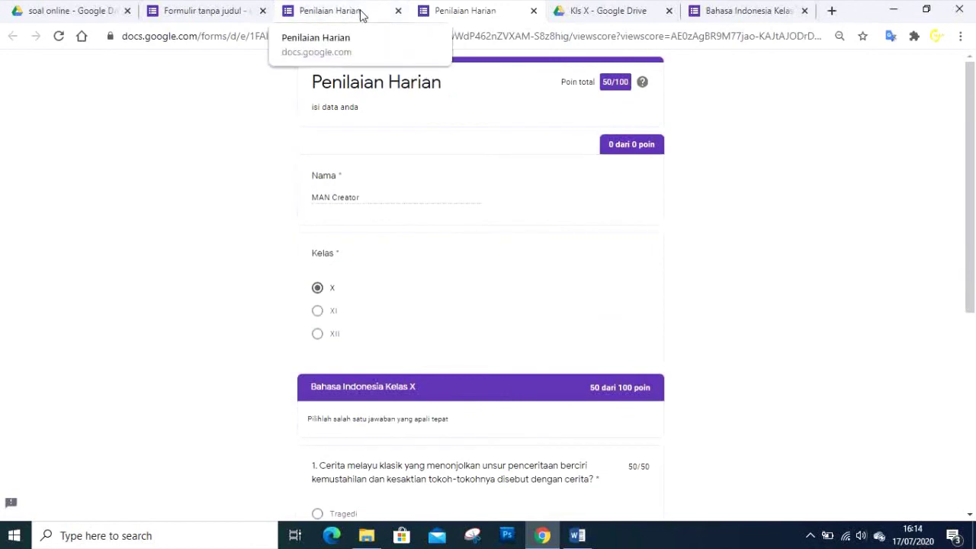
Return to the form editor and examine the response summary, including the score insights, frequently missed questions and answer charts
{"action": "left_click", "coordinate": [204, 14]}
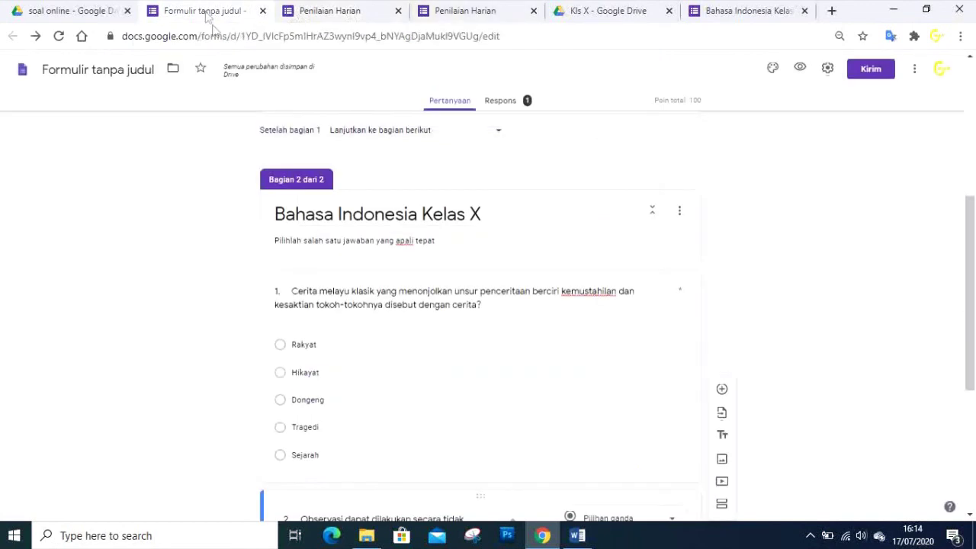
{"action": "left_click", "coordinate": [500, 103]}
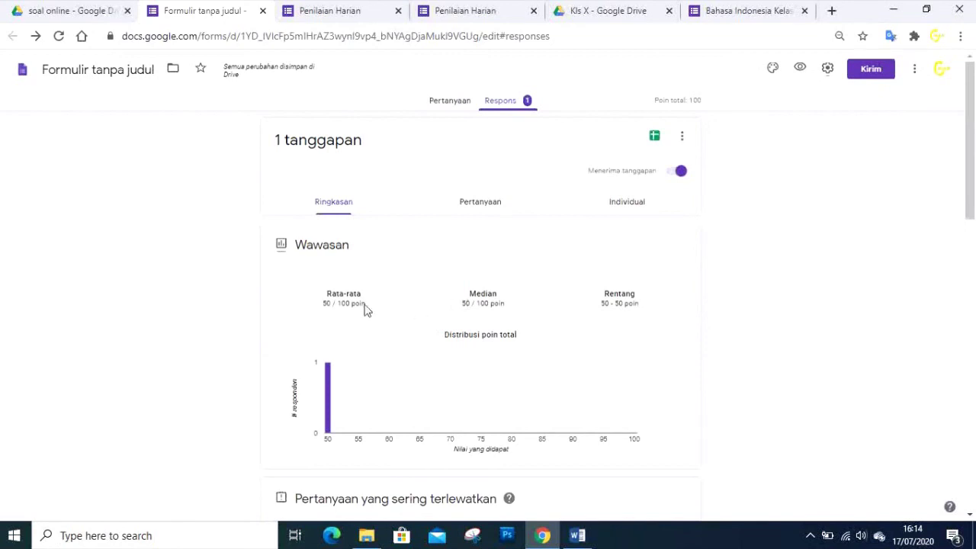
{"action": "scroll", "coordinate": [438, 274], "scroll_direction": "down", "scroll_amount": 5}
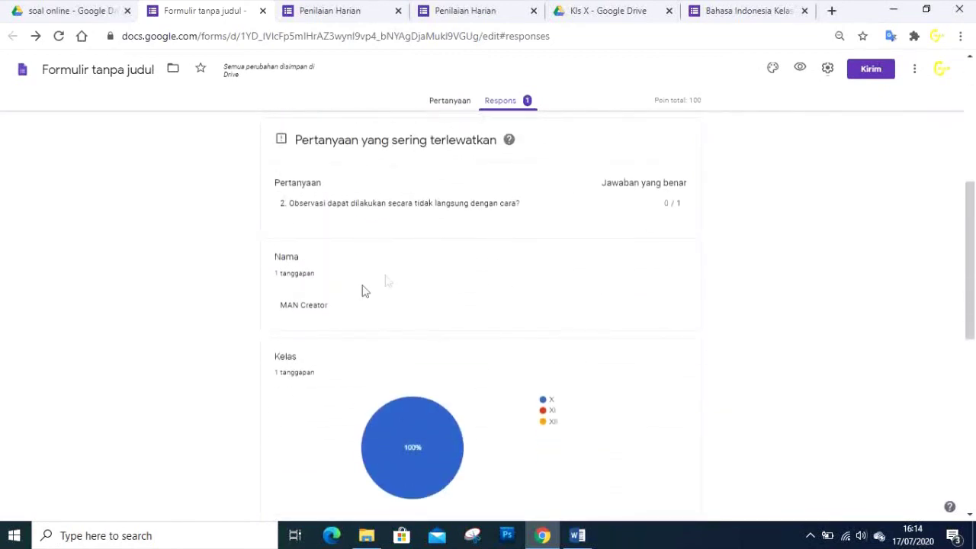
{"action": "scroll", "coordinate": [343, 364], "scroll_direction": "down", "scroll_amount": 1}
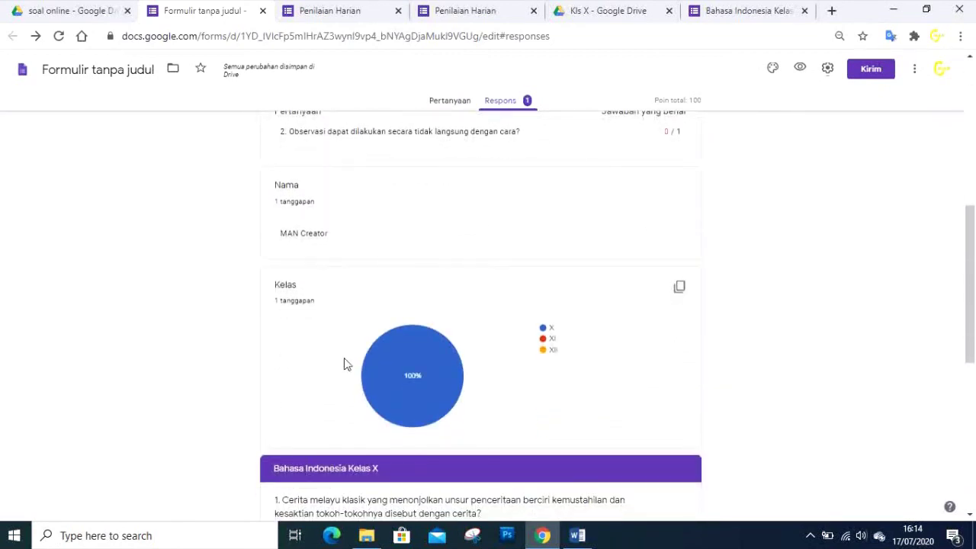
{"action": "scroll", "coordinate": [348, 361], "scroll_direction": "down", "scroll_amount": 1}
{"action": "scroll", "coordinate": [358, 365], "scroll_direction": "down", "scroll_amount": 5}
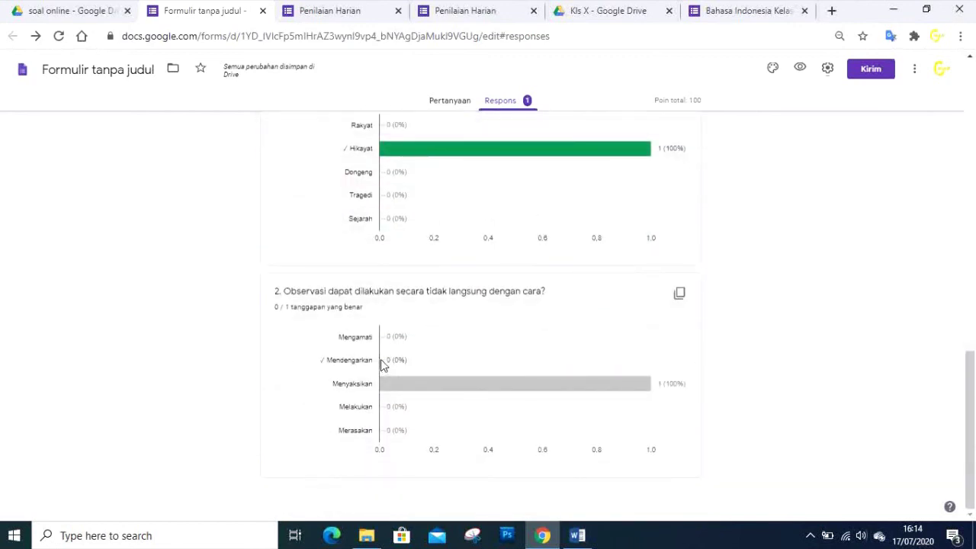
{"action": "scroll", "coordinate": [381, 359], "scroll_direction": "up", "scroll_amount": 10}
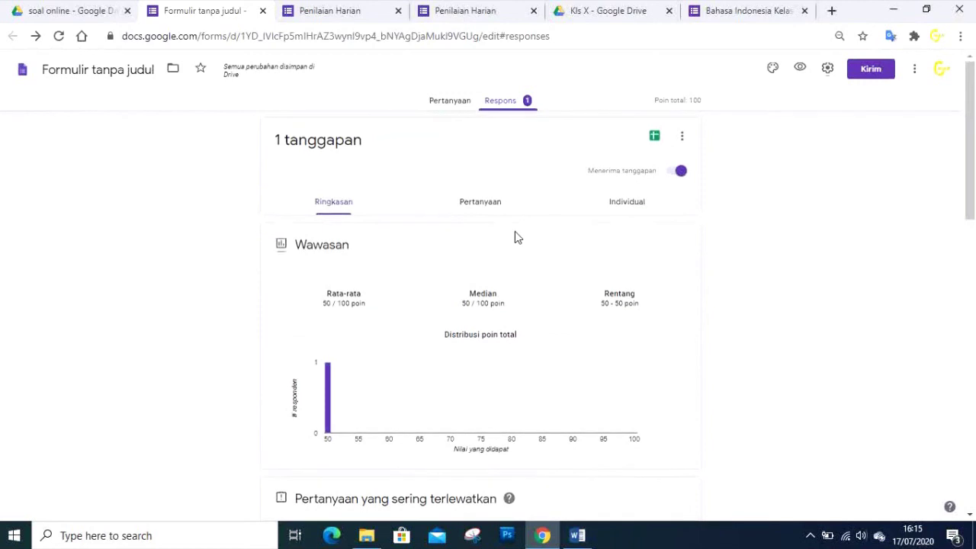
{"action": "scroll", "coordinate": [839, 205], "scroll_direction": "down", "scroll_amount": 1}
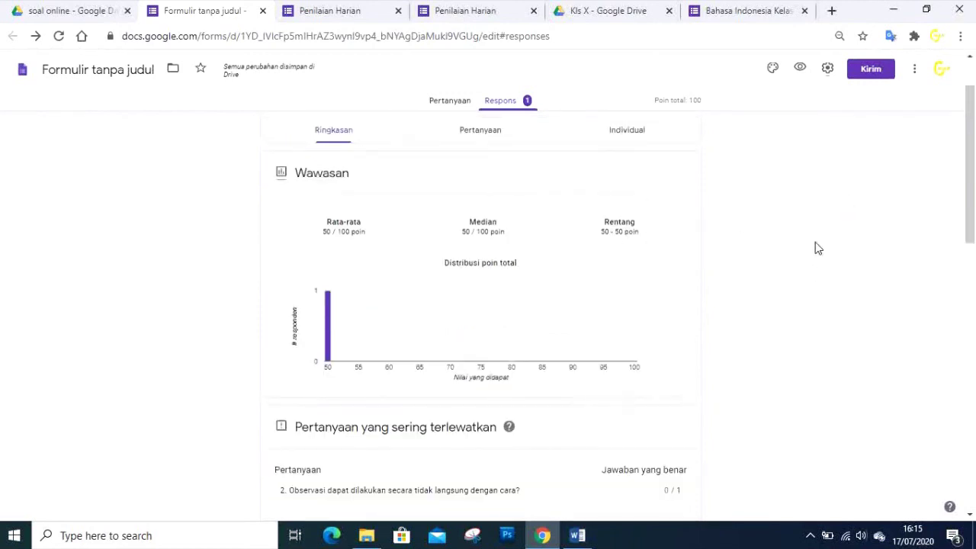